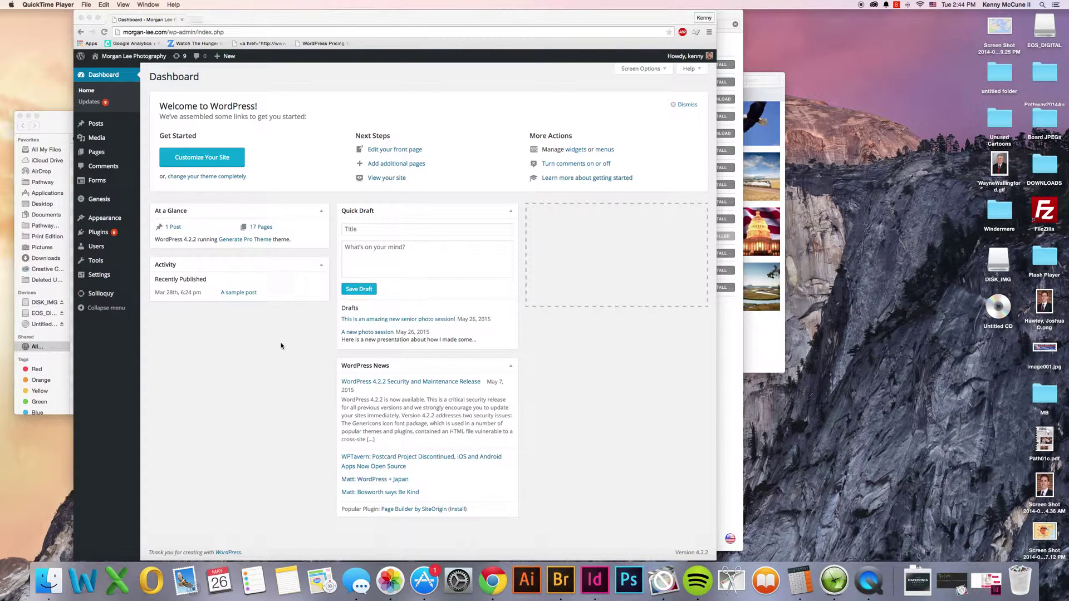
Step: Open the Add New Post editor from the admin bar's New > Post menu
left_click(142, 126)
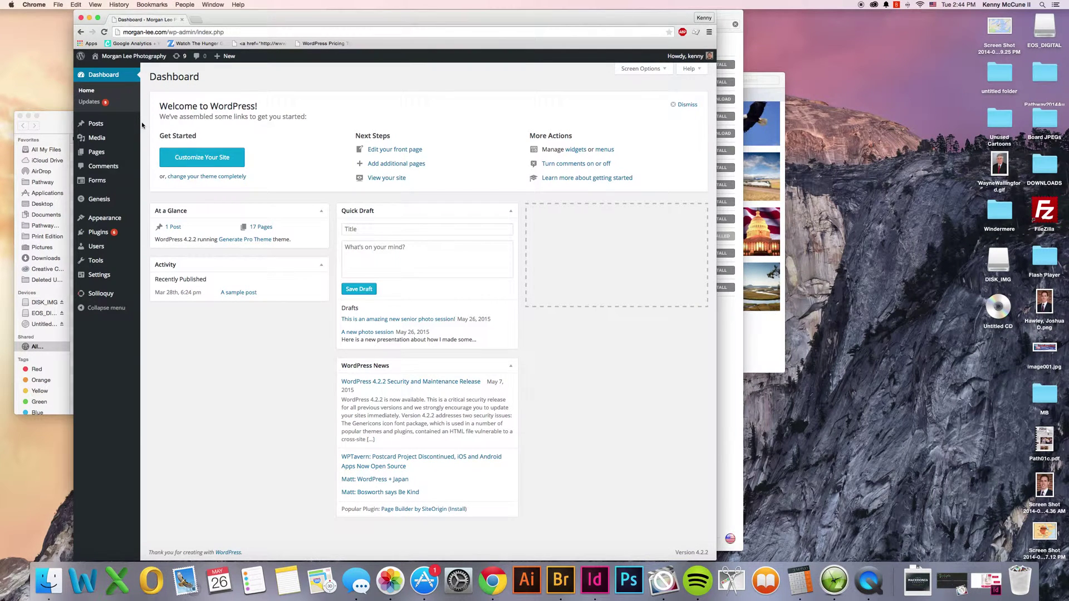
mouse_move(109, 125)
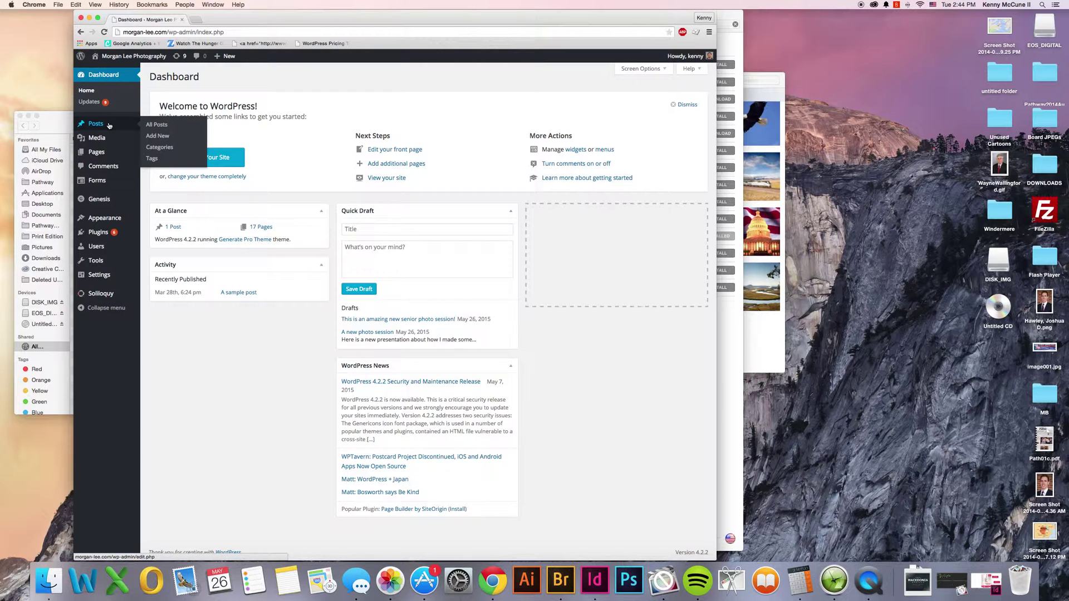
mouse_move(226, 57)
left_click(226, 73)
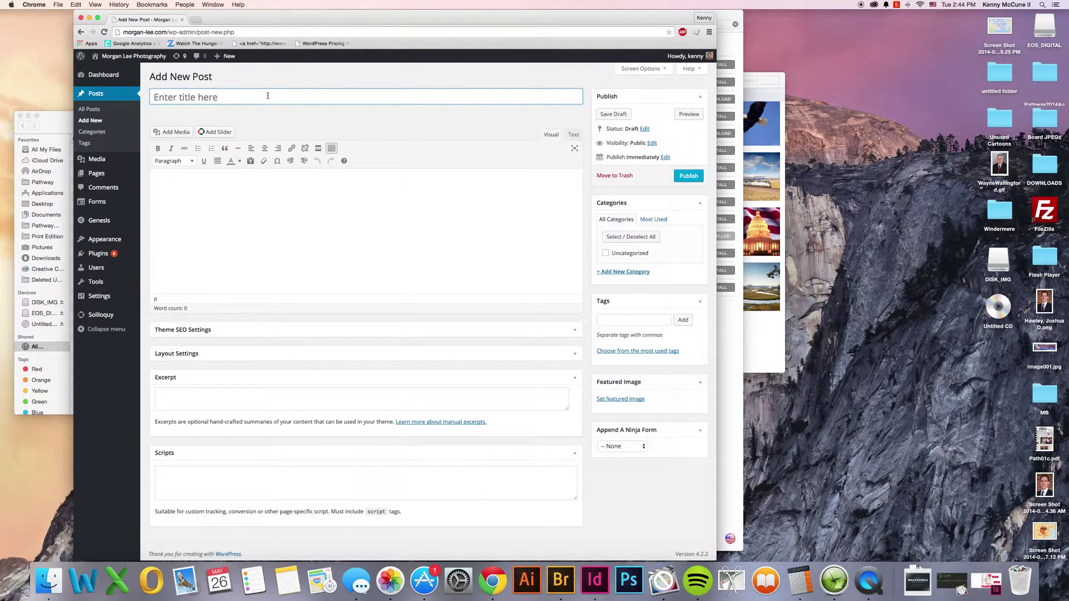
Step: Title the post 'This is an amazing new senior photo session!' and let the draft autosave
type("This is an amazing new senior photo")
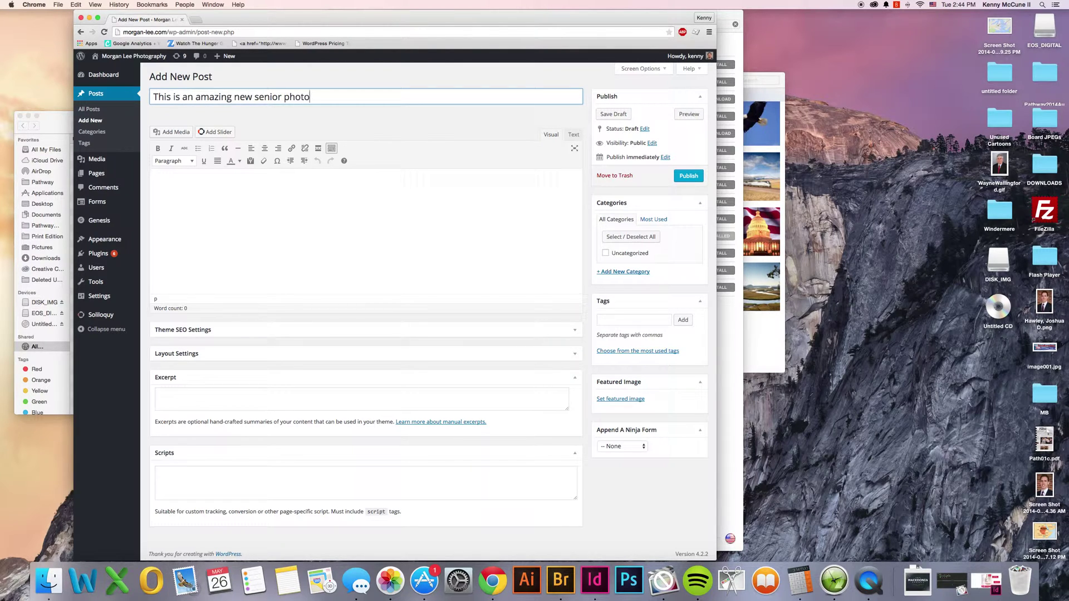
type(" sessioin!")
key("BackSpace")
key("BackSpace")
key("BackSpace")
type("n!")
left_click(268, 199)
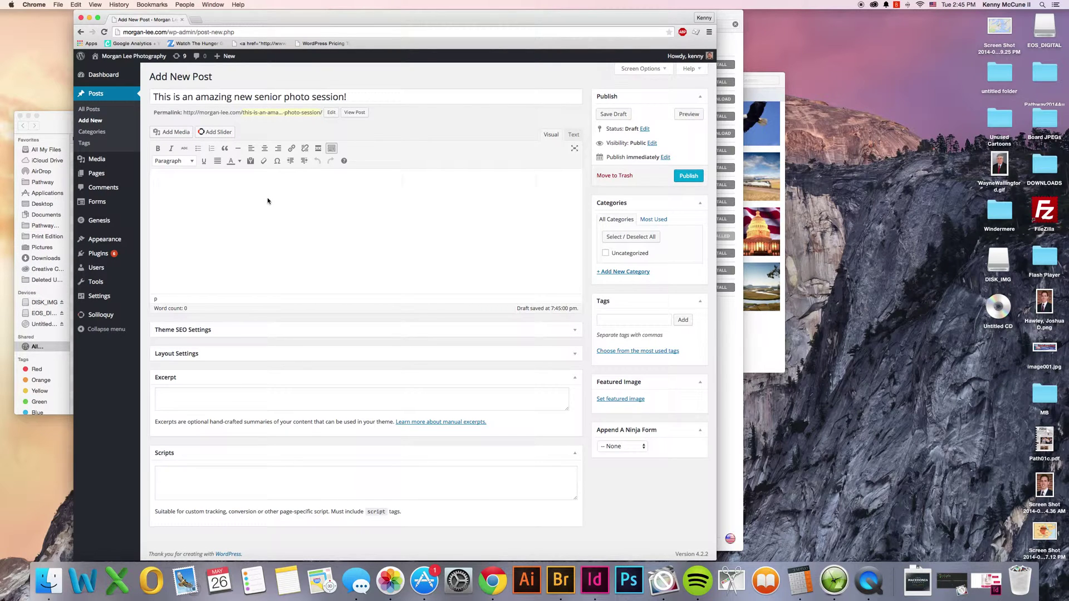
Step: Type the body sentence 'Today we had an amazing time shooting new senior photos for a wonderful young lady.'
type("Today we had an amazing time shooting ne w")
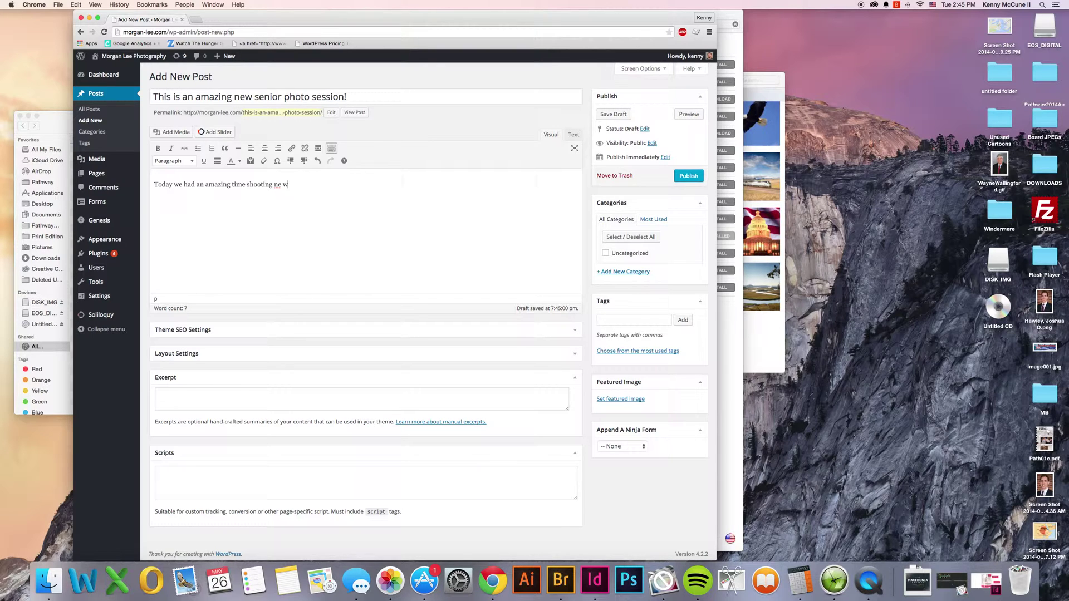
key("BackSpace")
key("BackSpace")
type("w senior photos for a wonderful young lady.")
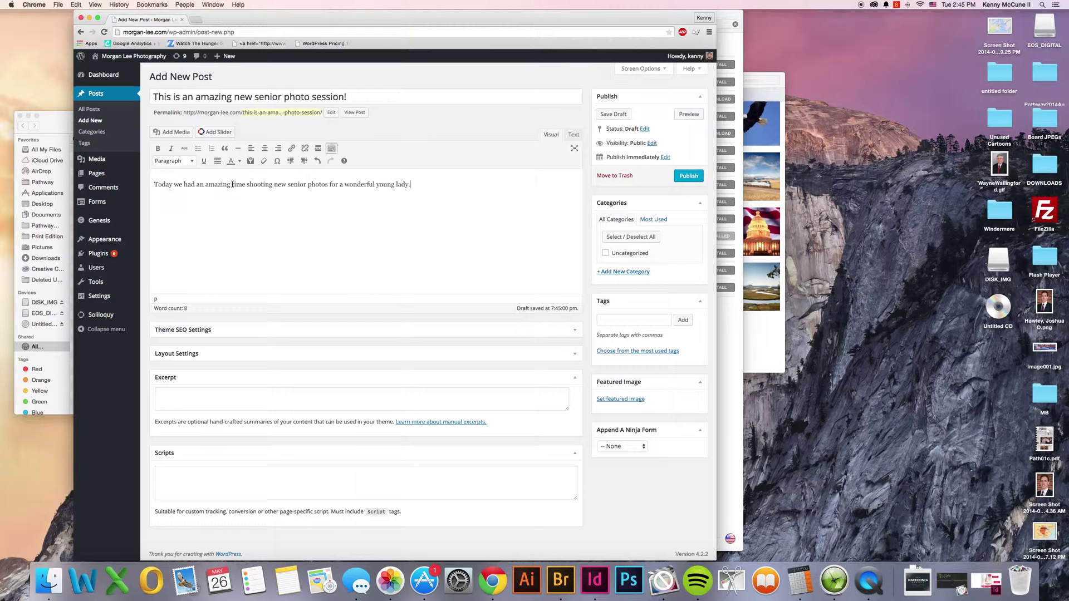
Step: Make 'amazing time' bold and 'wonderful young lady' italic
left_click_drag(245, 184, 206, 185)
left_click(158, 148)
left_click(269, 184)
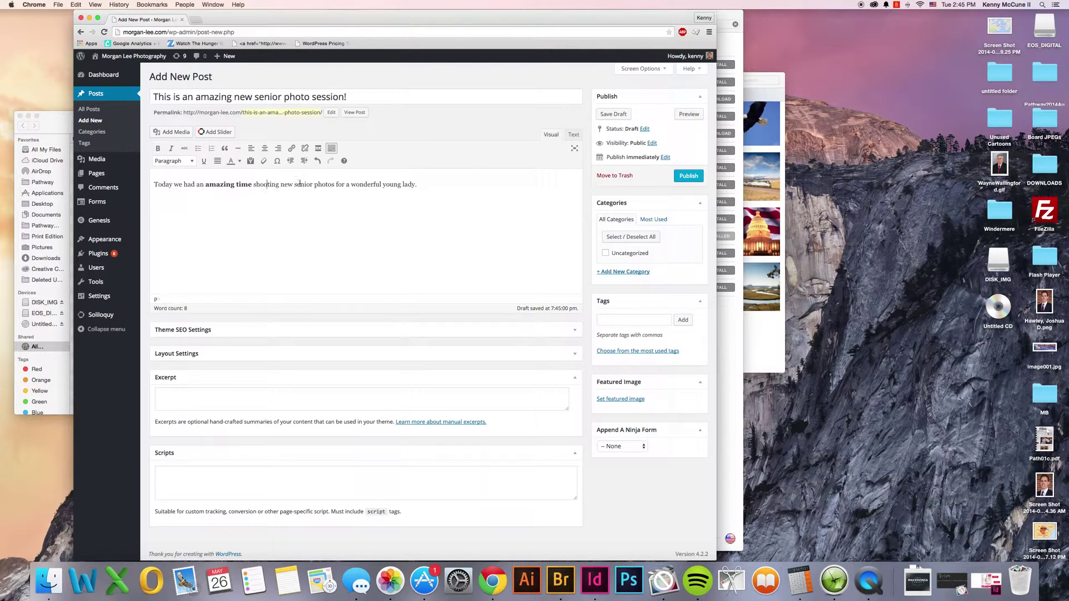
left_click_drag(351, 184, 416, 184)
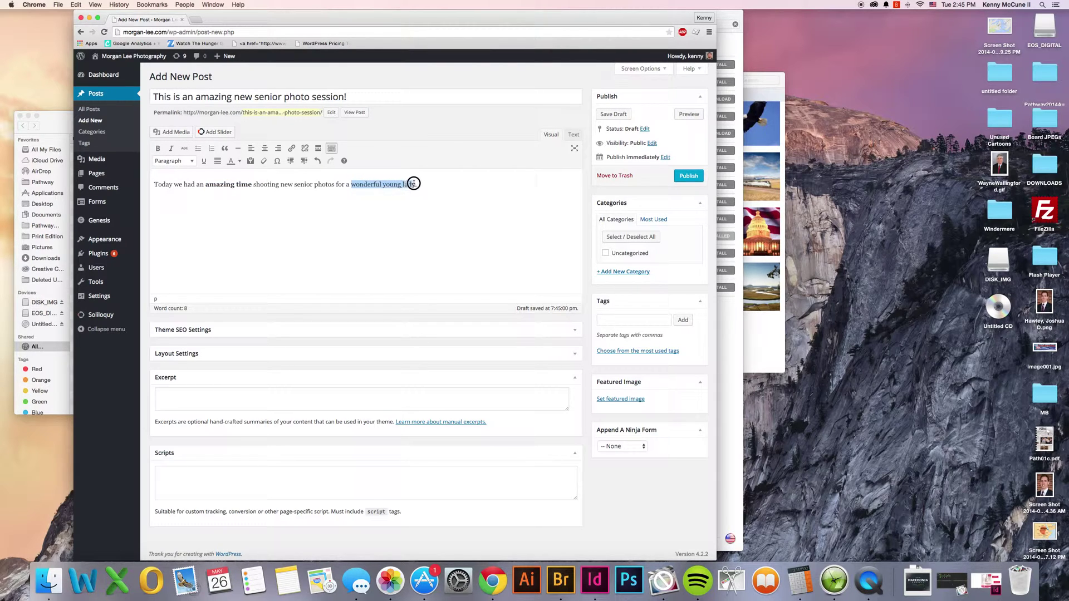
left_click(171, 148)
left_click(317, 185)
left_click(329, 184)
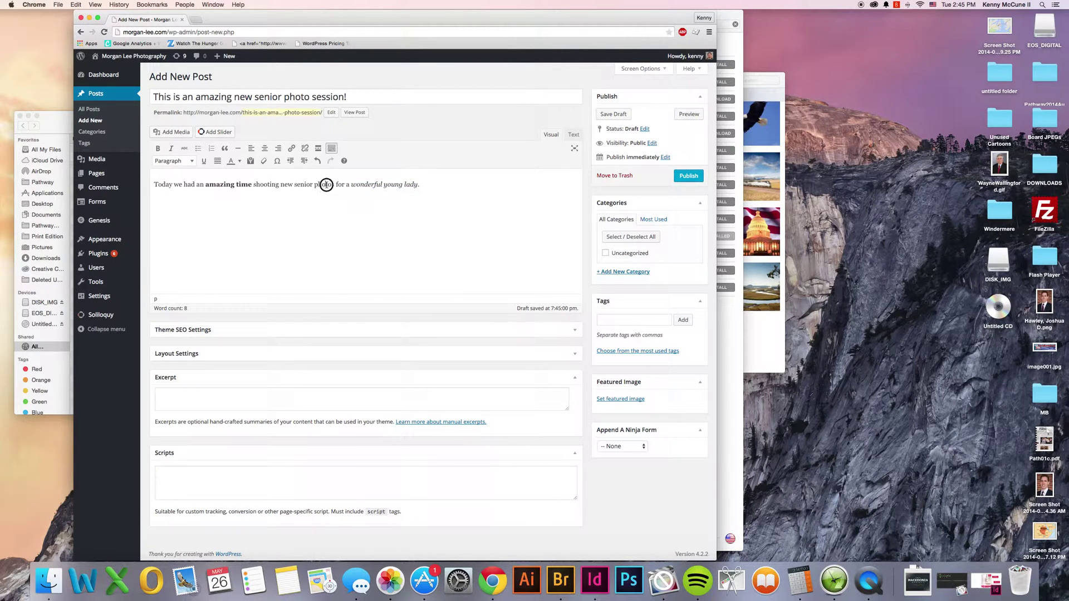
Step: Link the words 'senior photos' to the site's Seniors page
left_click_drag(334, 184, 299, 188)
left_click(292, 149)
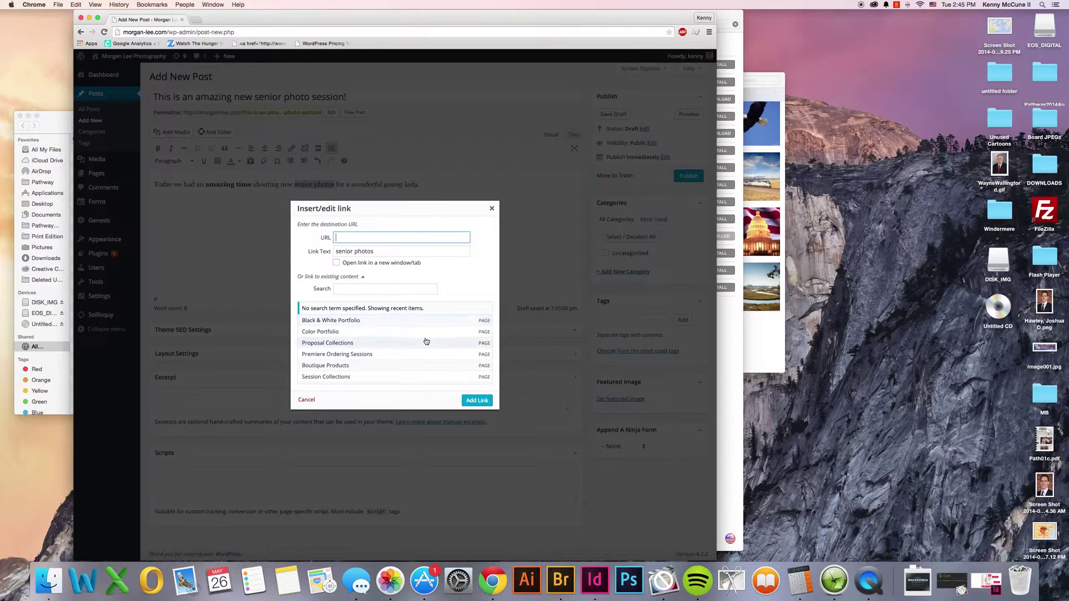
scroll(425, 342, "down", 5)
left_click(368, 315)
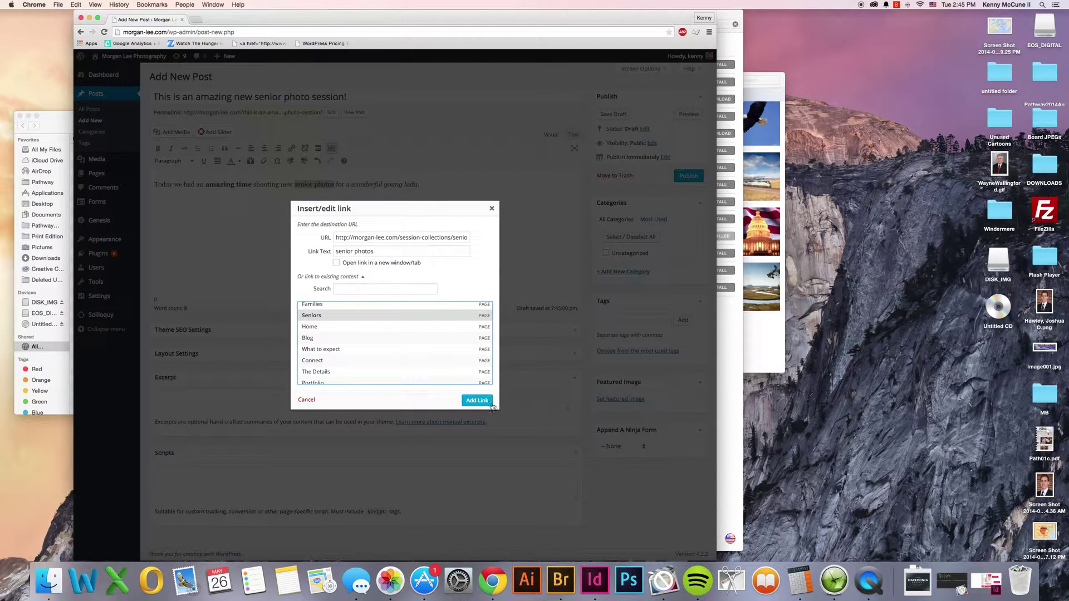
left_click(475, 401)
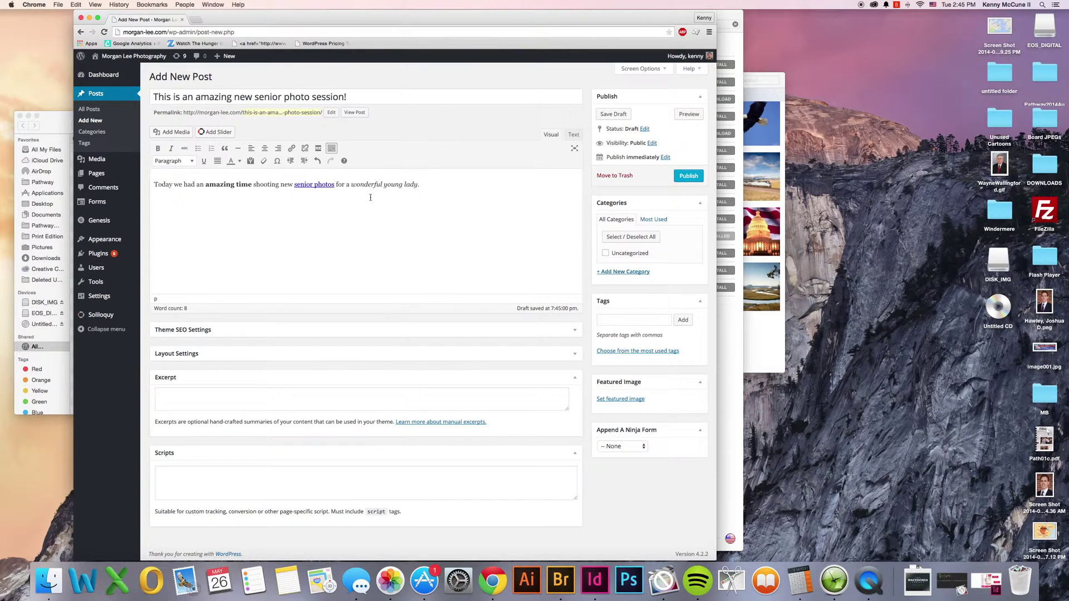
left_click(346, 184)
Step: Add the adorable-location sentence and a new paragraph 'The best moment was when we had this shot'
left_click(433, 184)
type("We started off with going to an absolutely adorable location")
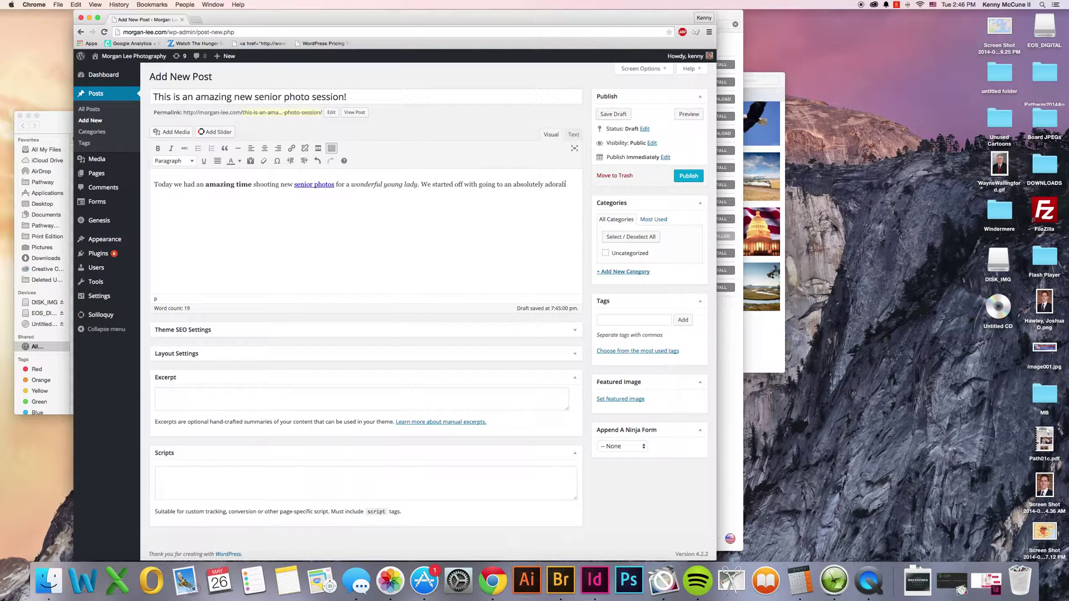
type(" and we so muc")
type("h fun.")
type("The best moment was ")
type("when we had this shot.")
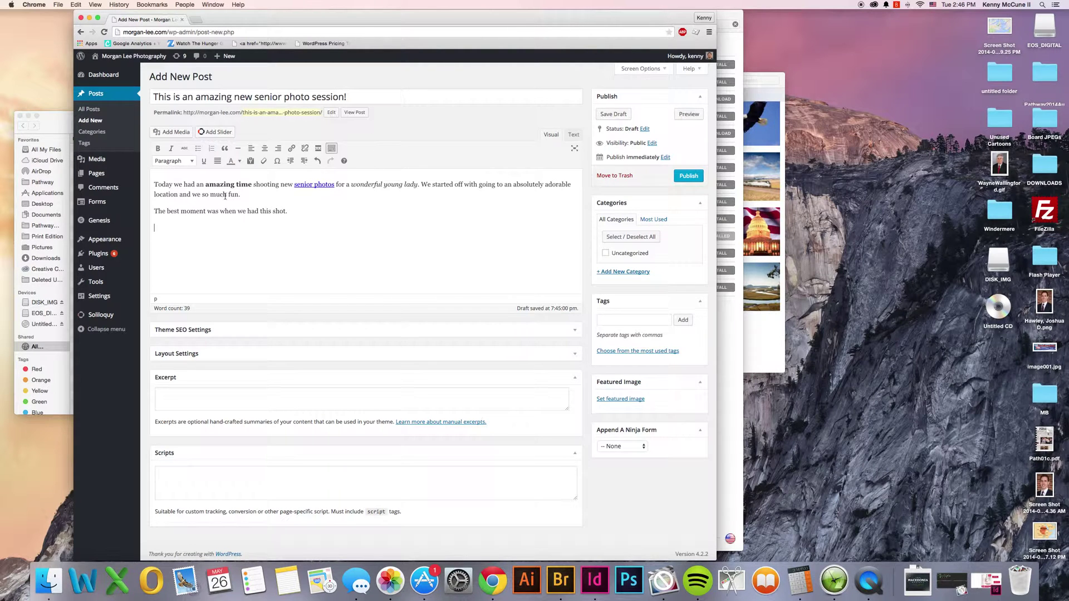
left_click(162, 127)
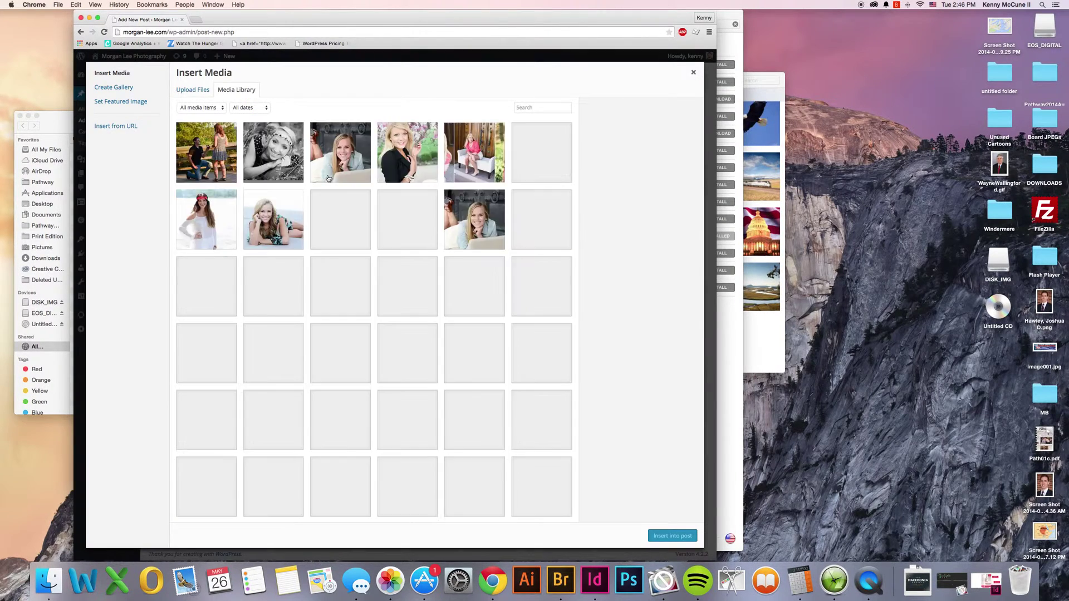
Step: Start a file upload, cancel it, and return to the Media Library
left_click(204, 96)
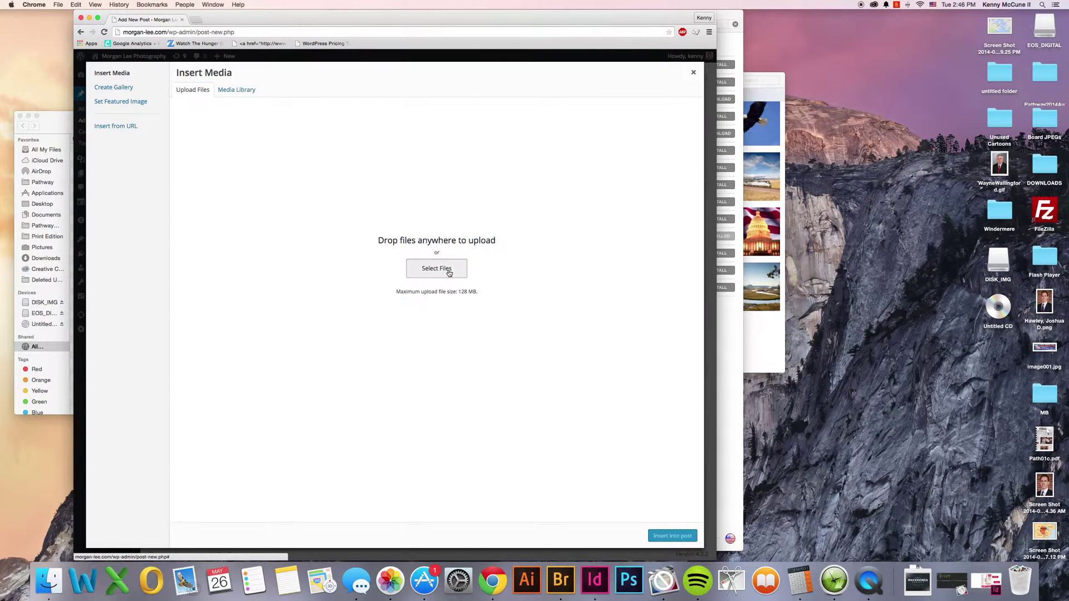
left_click(449, 273)
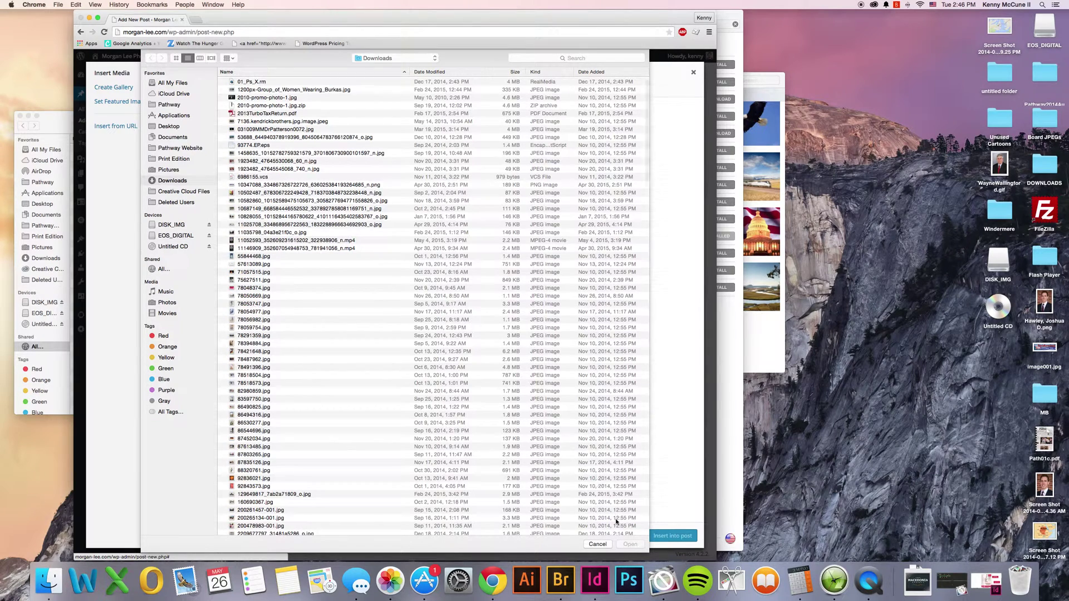
left_click(598, 544)
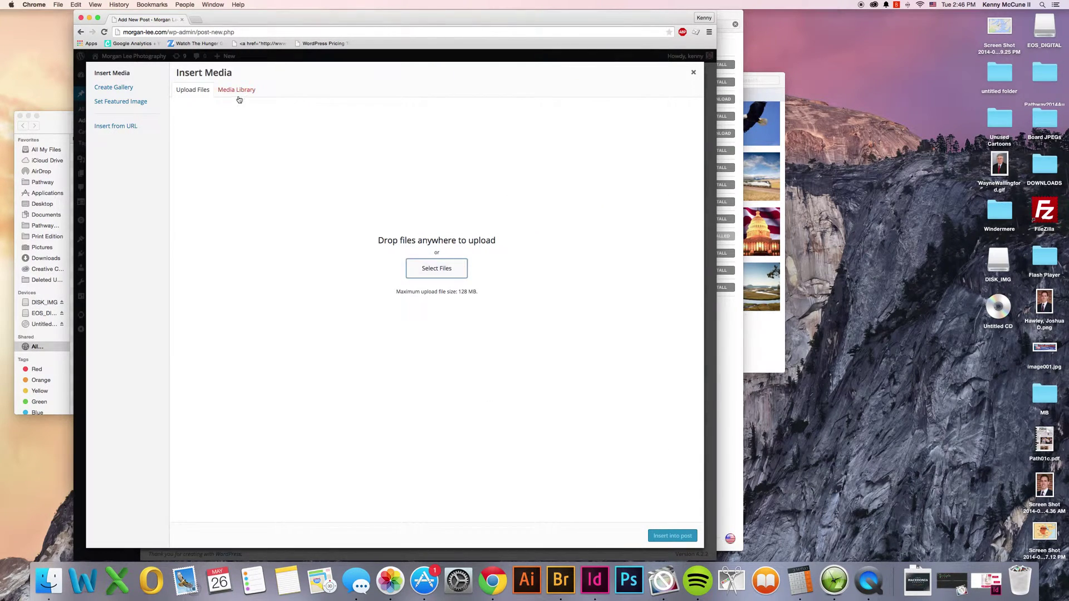
left_click(236, 90)
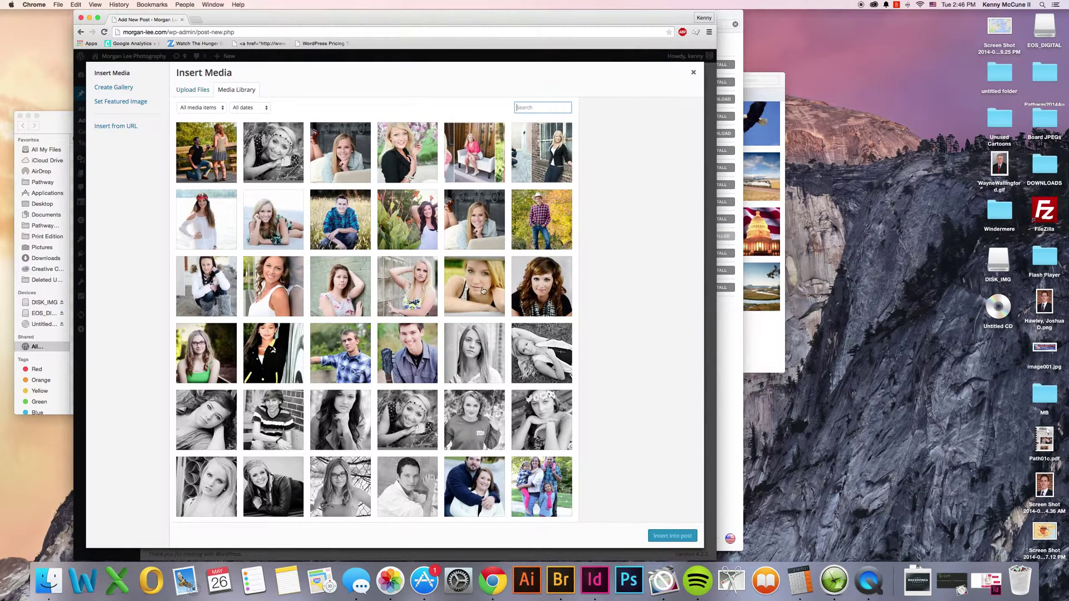
Step: Select the black-and-white reclining girl photo and read its caption
left_click(553, 361)
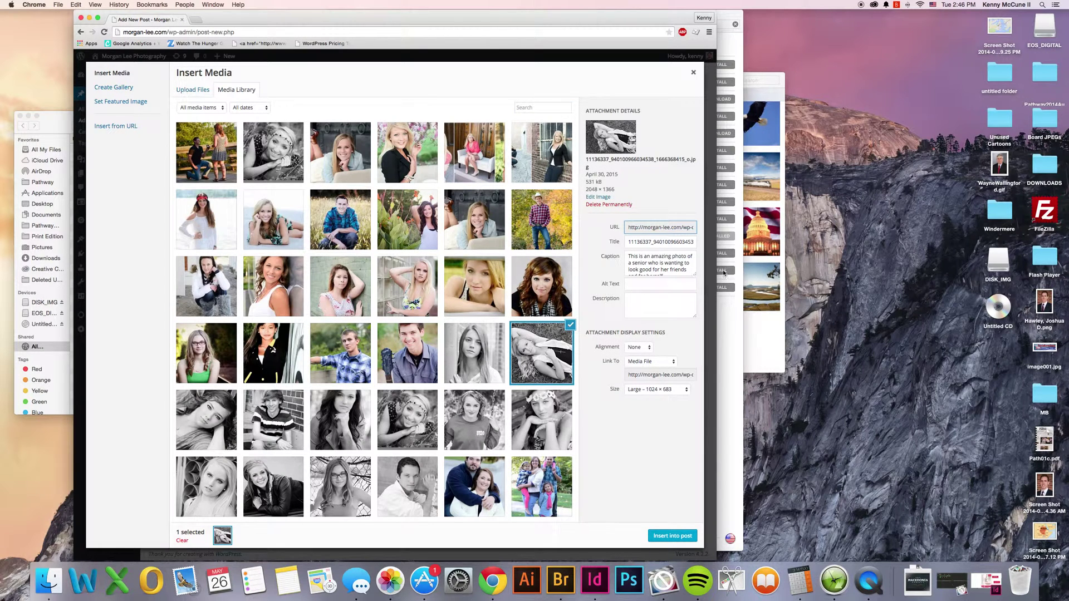
left_click_drag(698, 276, 695, 302)
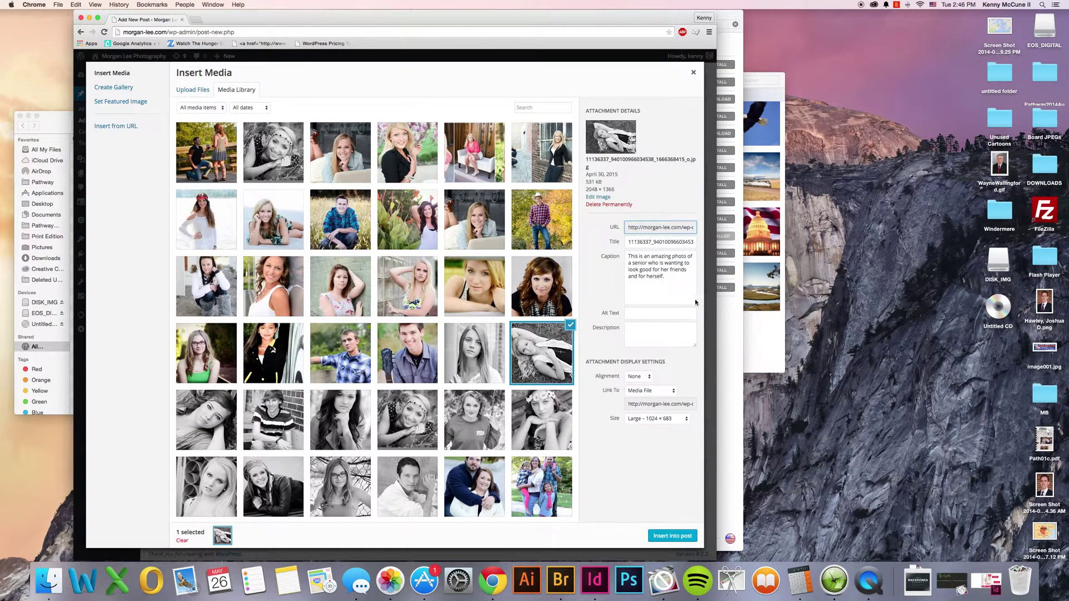
left_click(656, 266)
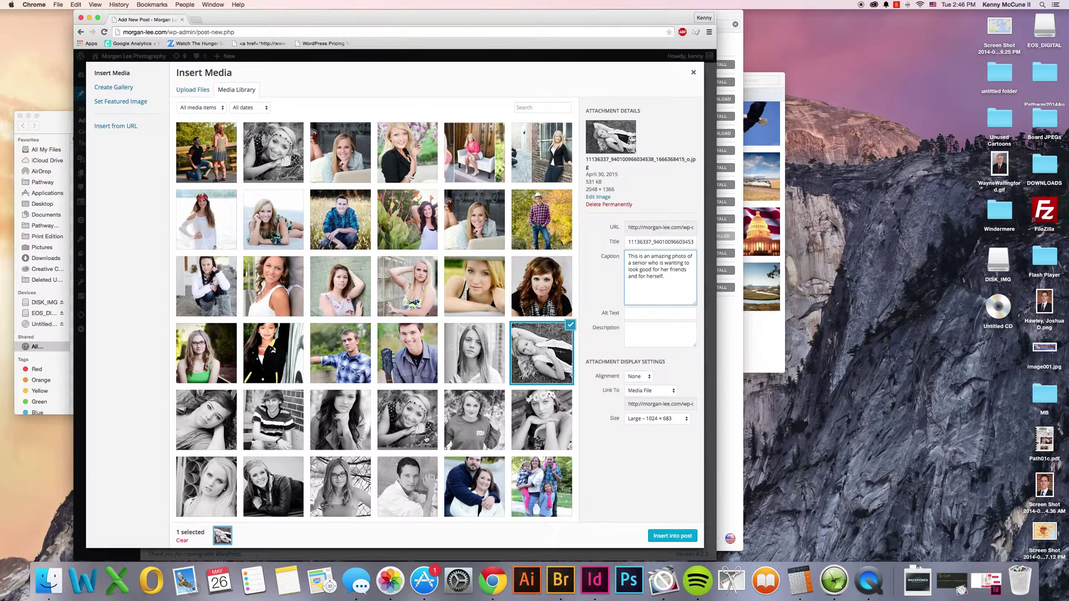
scroll(426, 429, "down", 2)
scroll(425, 425, "down", 2)
Step: Choose the grayscale swinging girl photo instead and review its caption
left_click(473, 343)
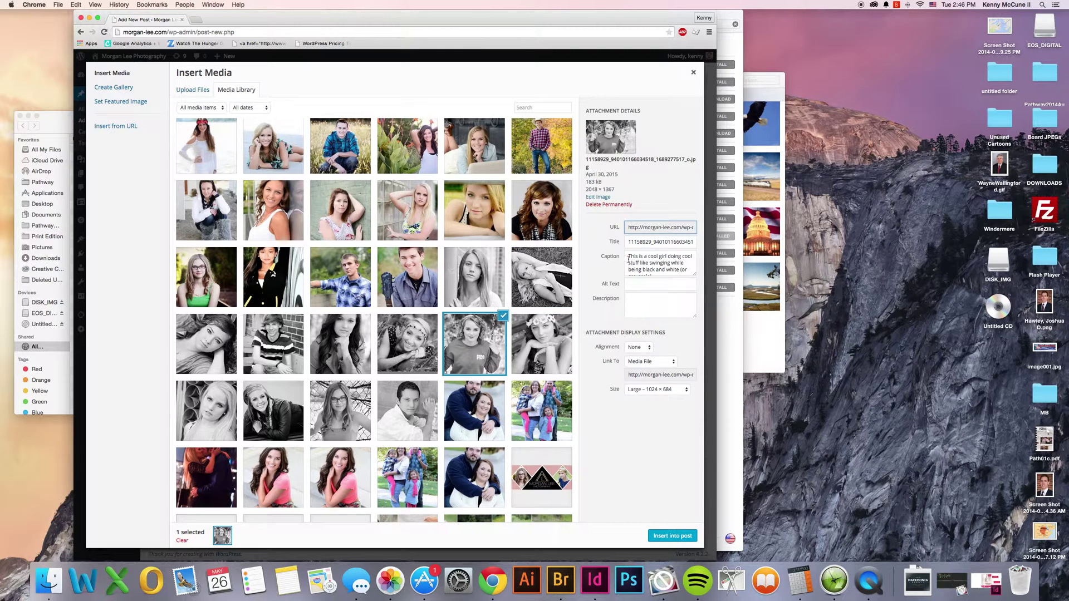
left_click_drag(695, 276, 694, 312)
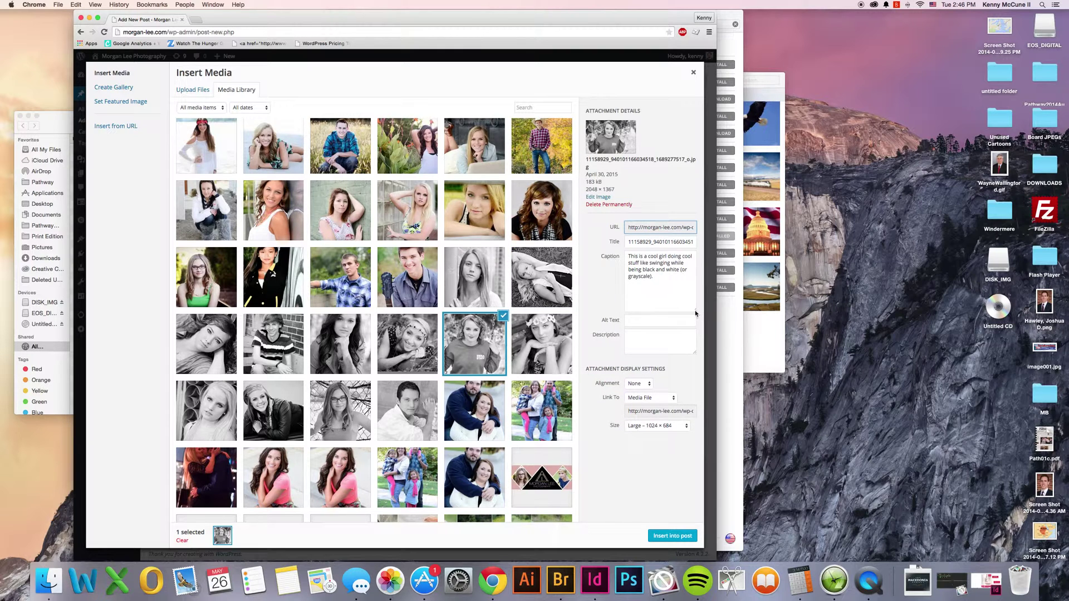
left_click(658, 283)
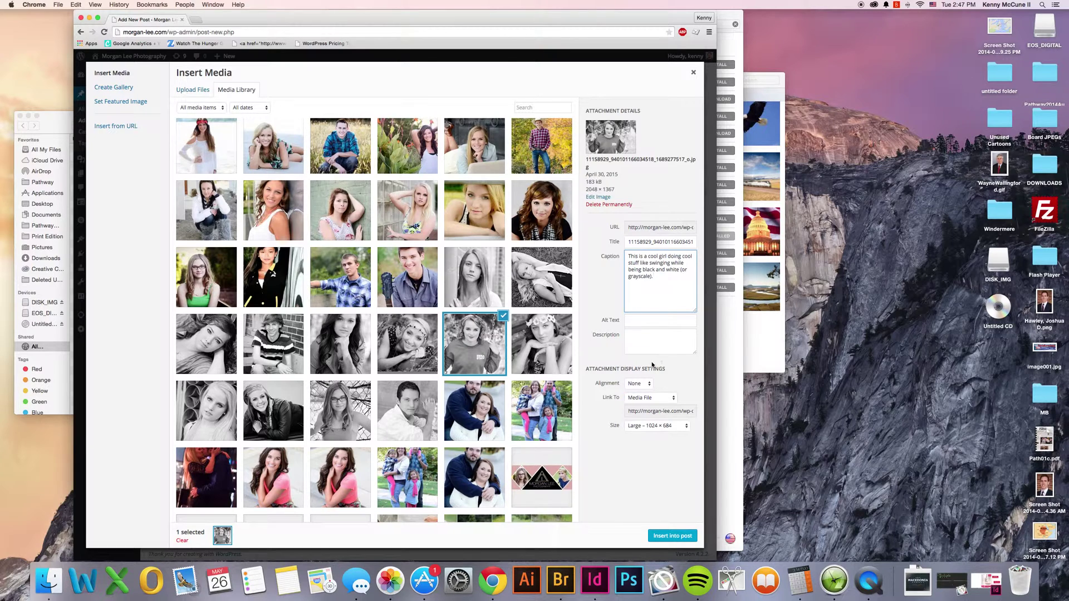
left_click(645, 386)
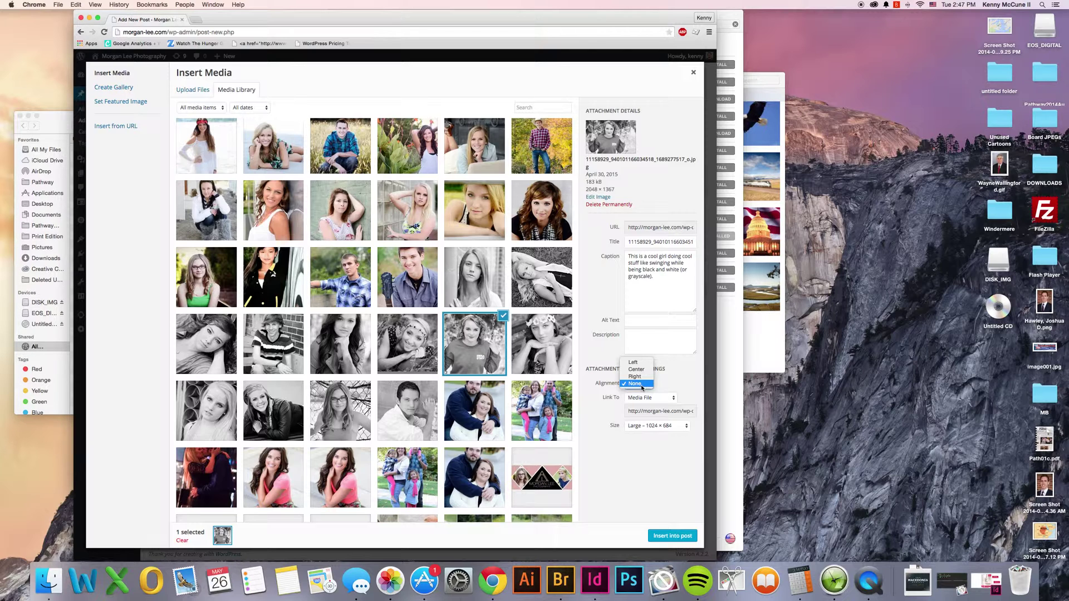
Step: Insert the photo with alignment None at Large – 1024 × 684 size
left_click(642, 386)
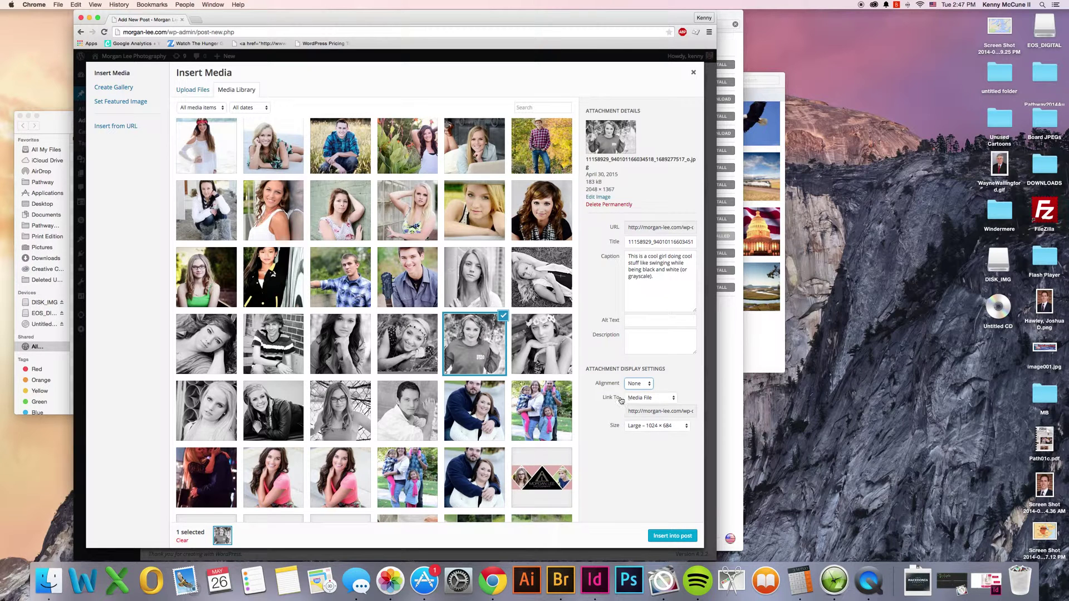
left_click(606, 408)
left_click(662, 427)
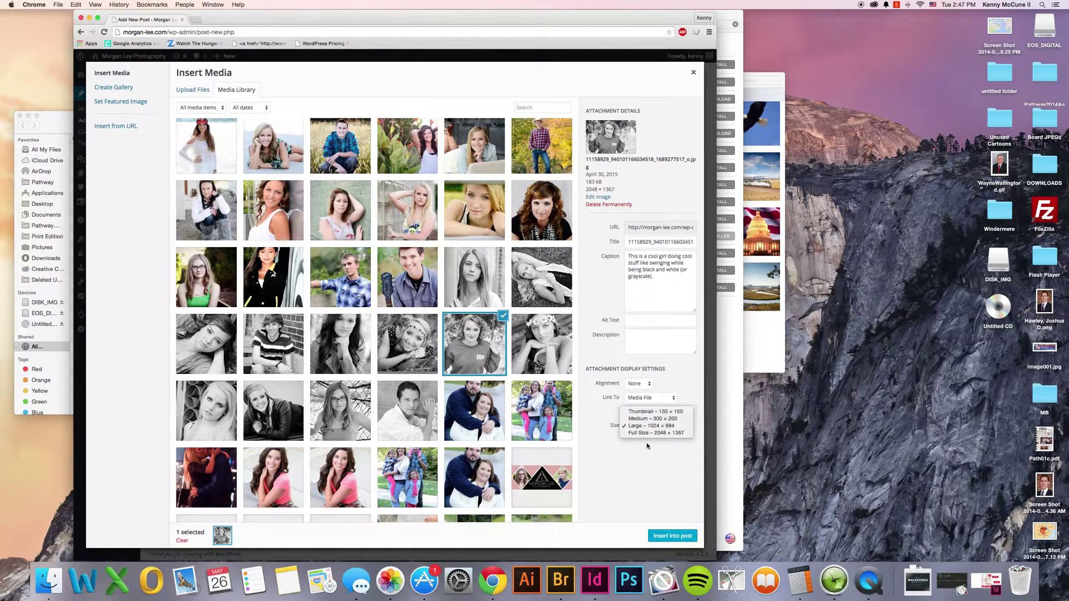
left_click(647, 445)
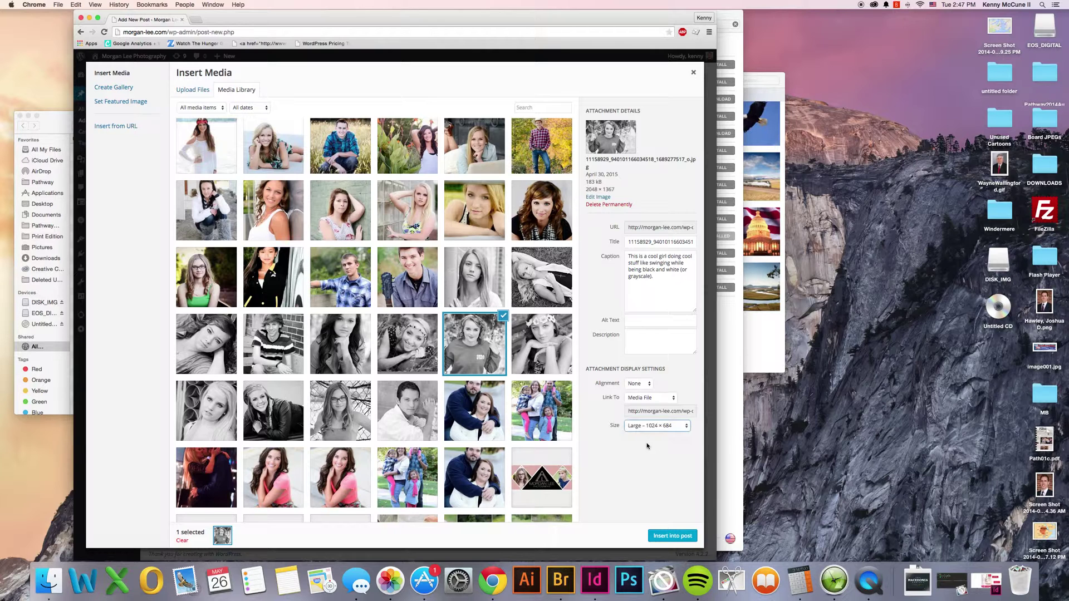
left_click(679, 536)
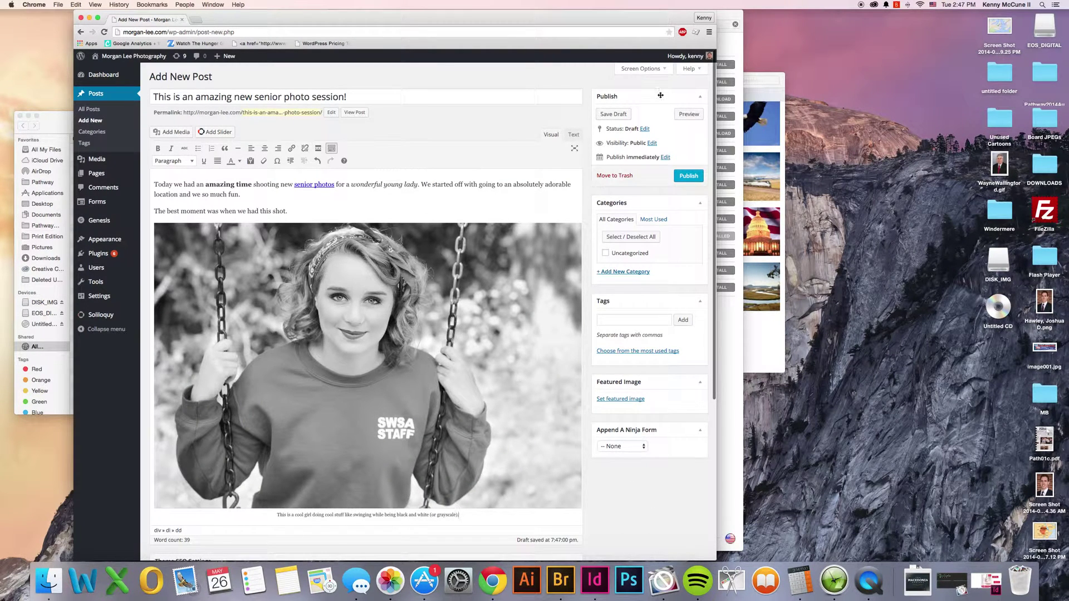
Step: Preview the draft in a new tab and scroll through its text, photo and caption
left_click(684, 115)
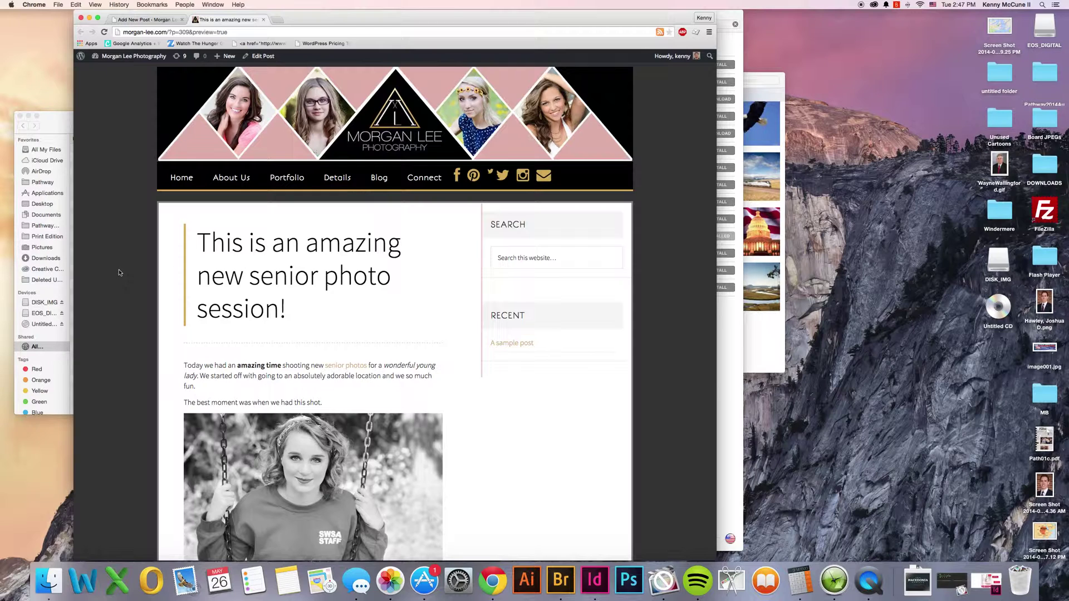
scroll(125, 272, "down", 5)
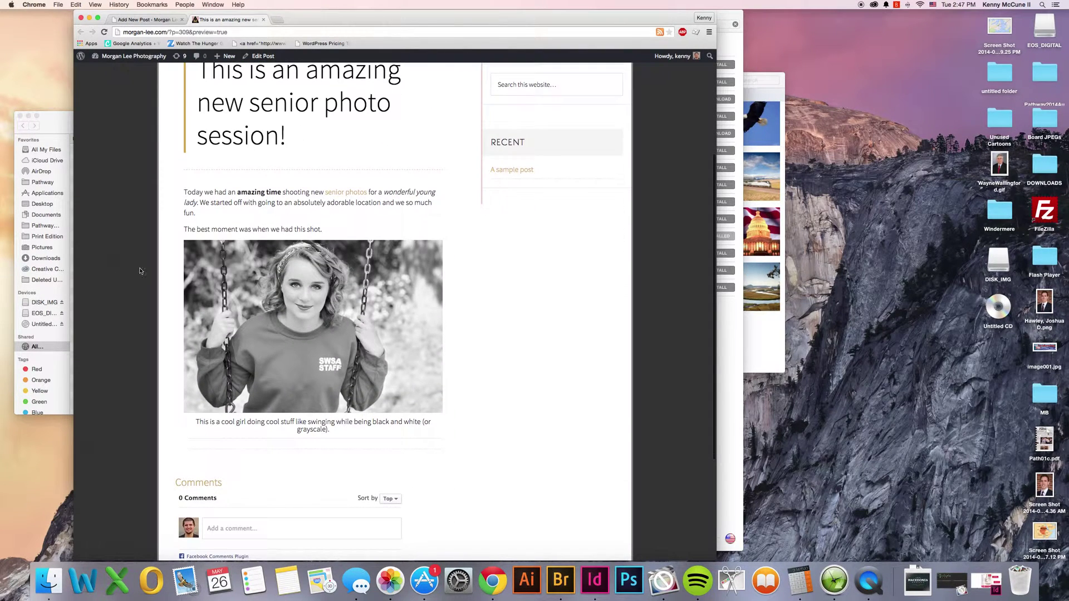
left_click_drag(205, 192, 276, 202)
left_click(326, 196)
scroll(144, 228, "down", 1)
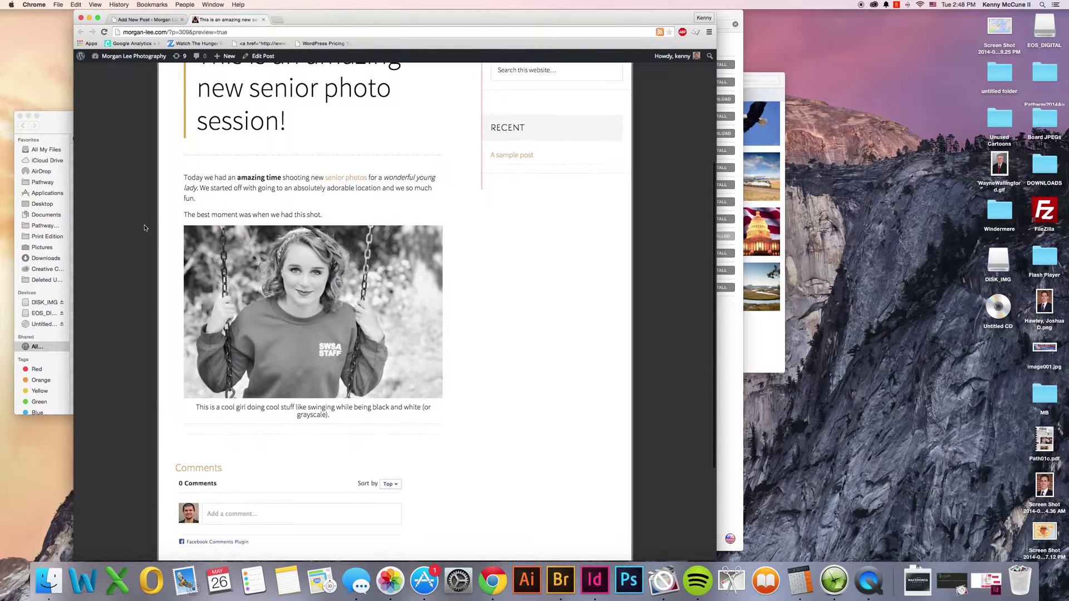
scroll(144, 228, "down", 3)
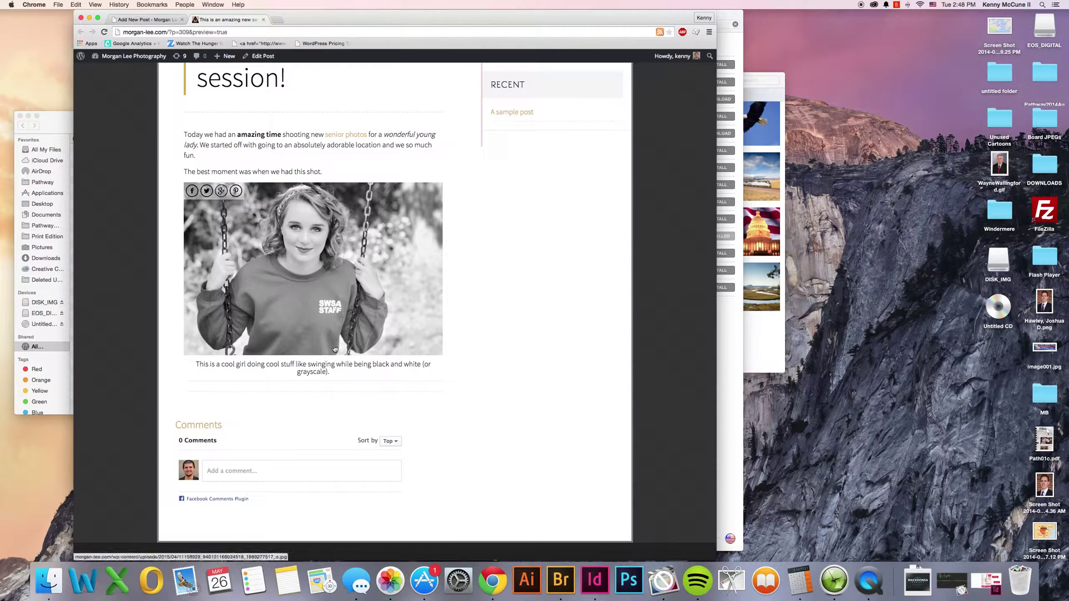
left_click(355, 327)
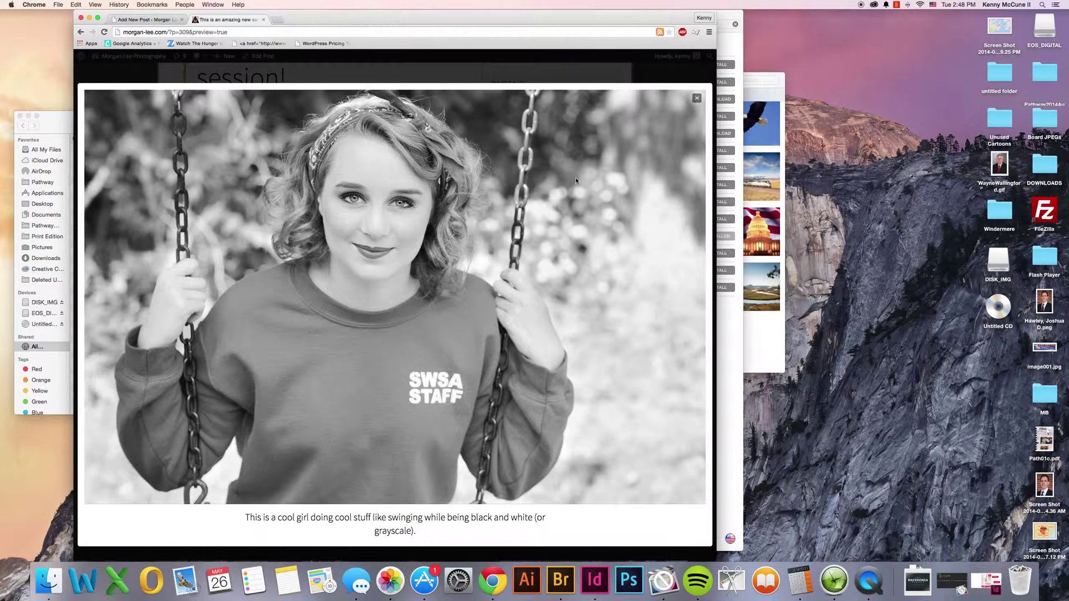
left_click(696, 98)
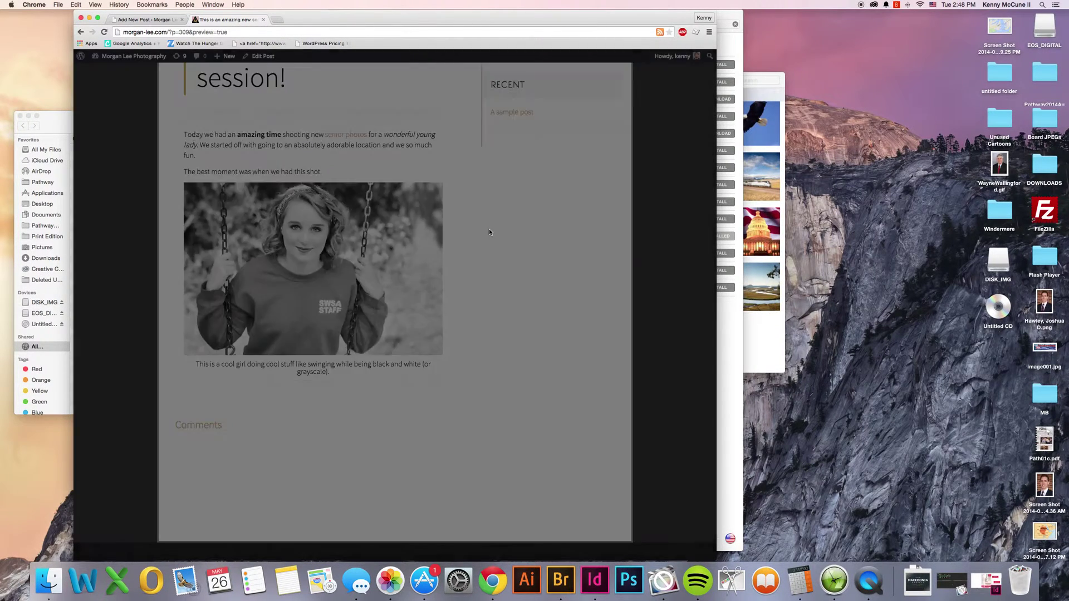
scroll(413, 320, "down", 4)
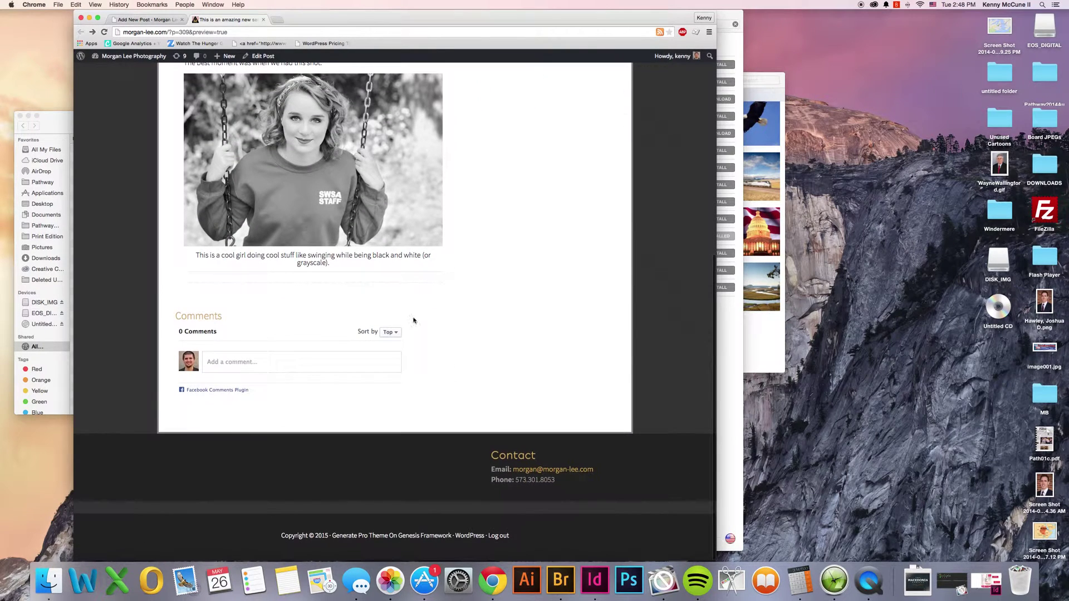
left_click(303, 356)
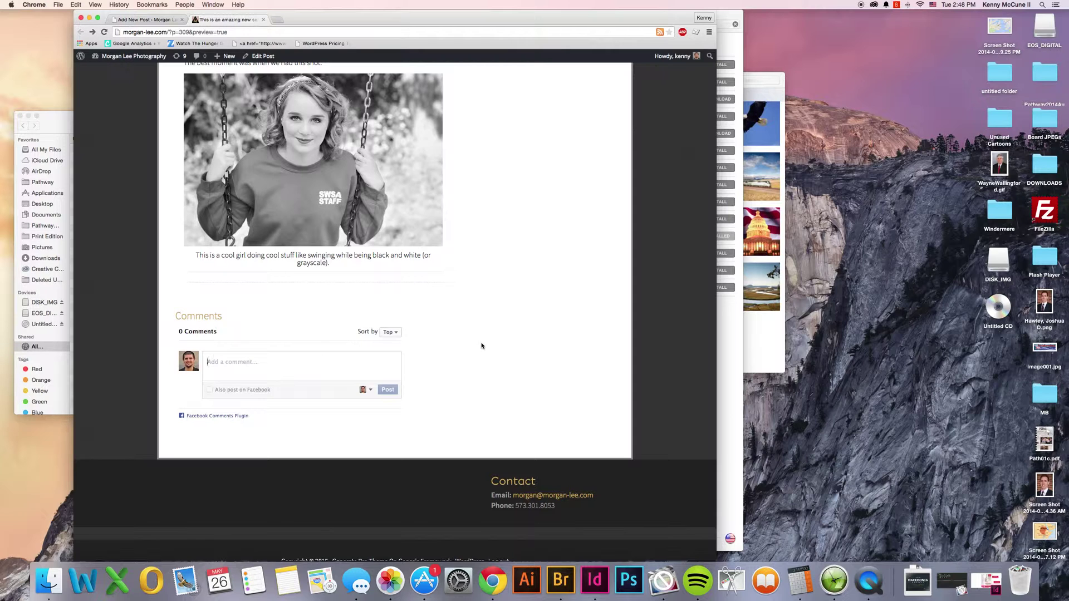
scroll(482, 346, "up", 5)
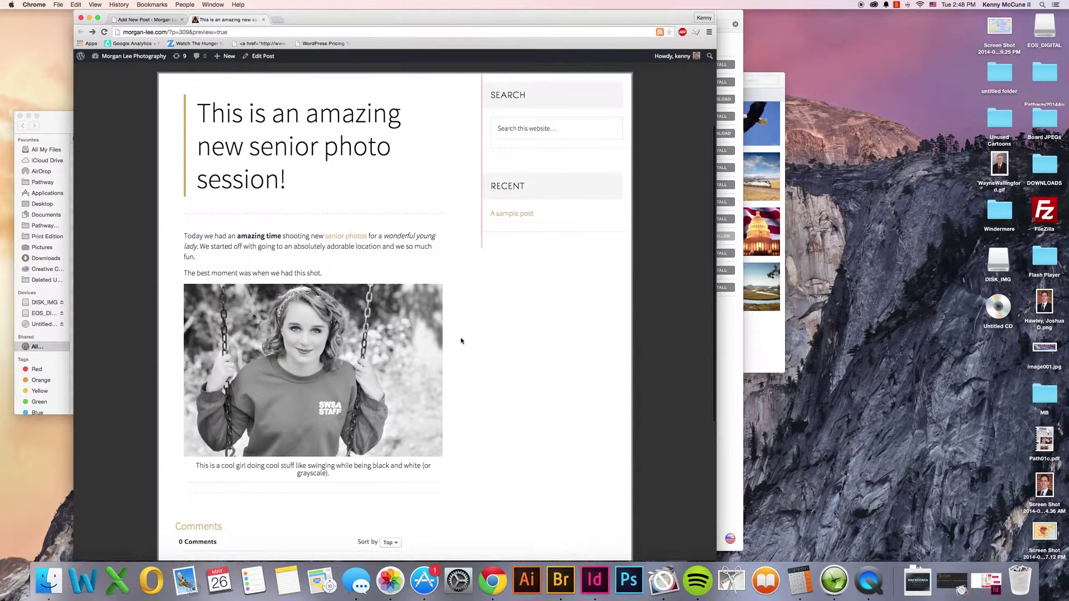
scroll(462, 342, "up", 3)
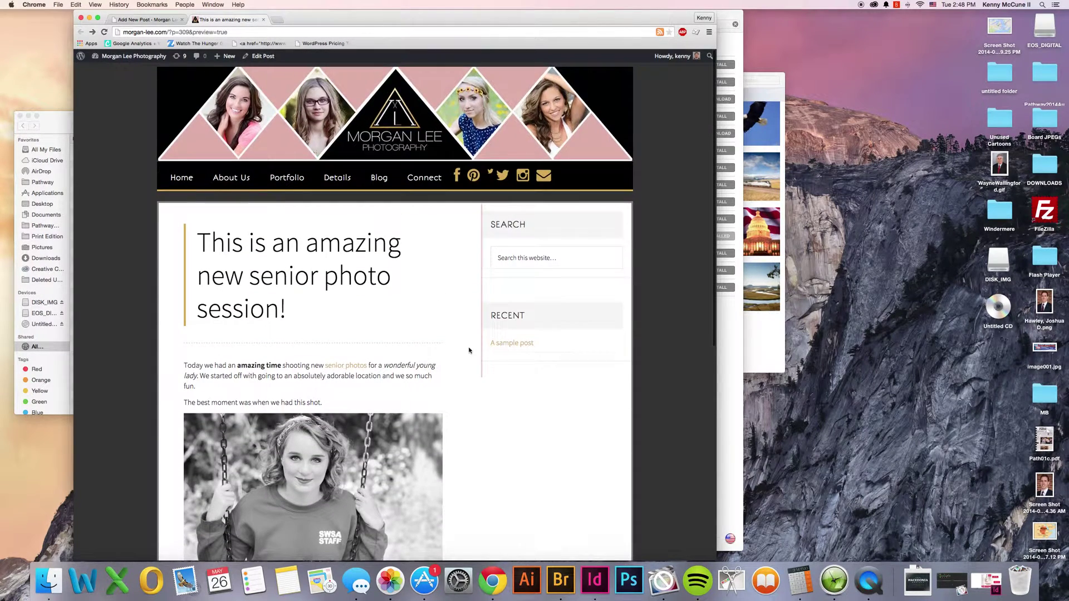
Step: Back in the editor, add a new 'Senior' category and assign the post to it
left_click(132, 20)
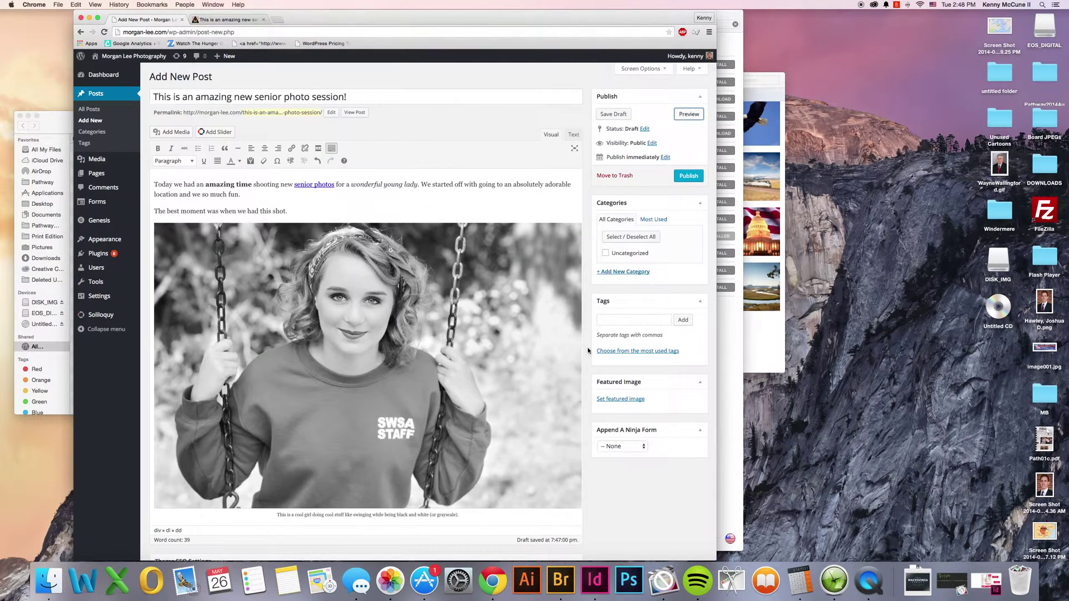
scroll(588, 351, "down", 2)
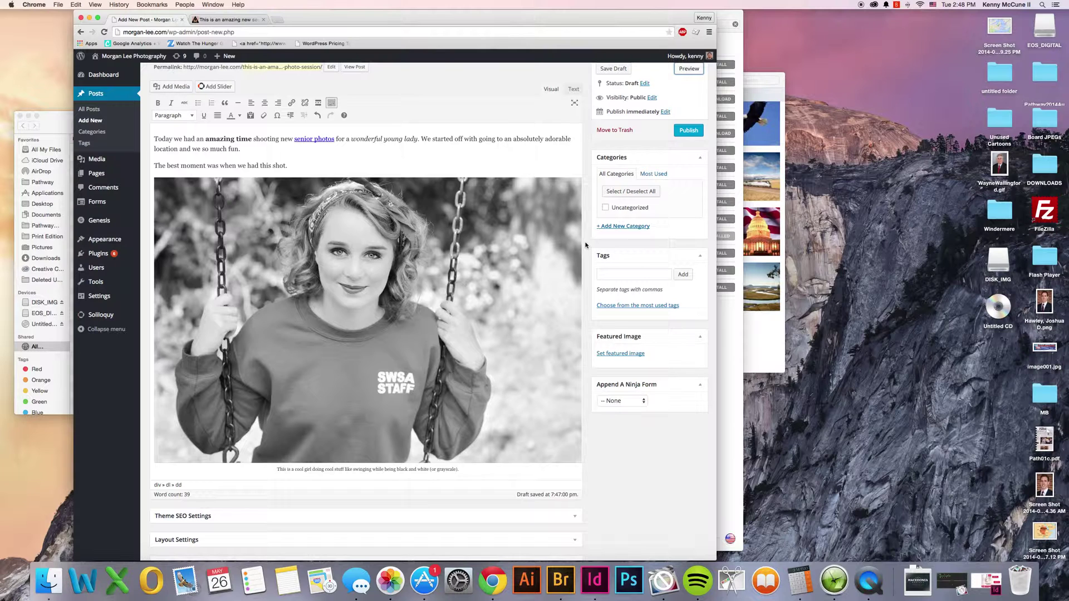
left_click(611, 226)
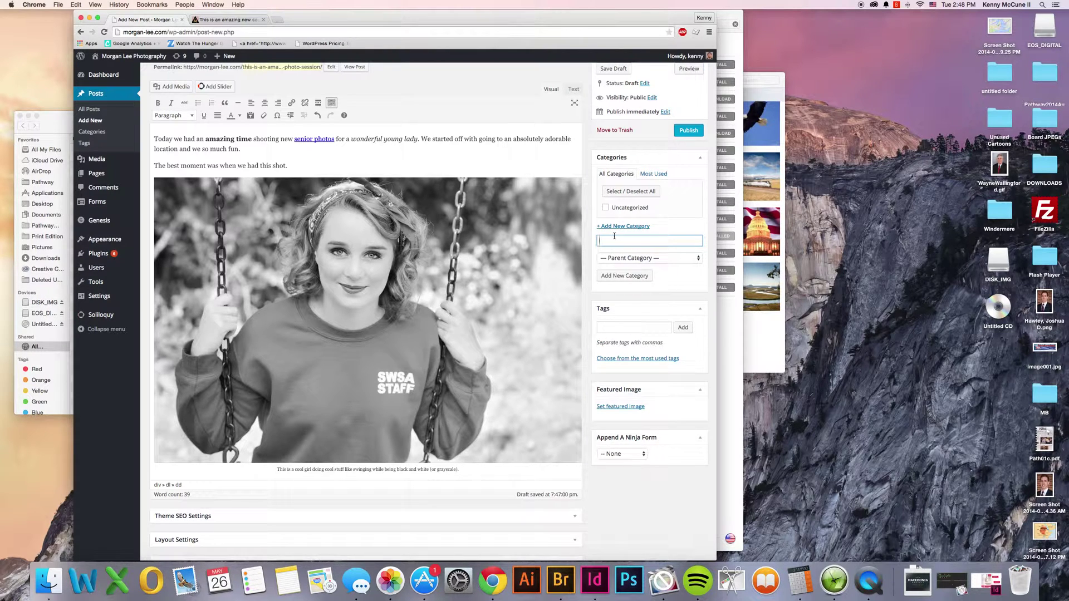
type("Senior")
left_click(625, 276)
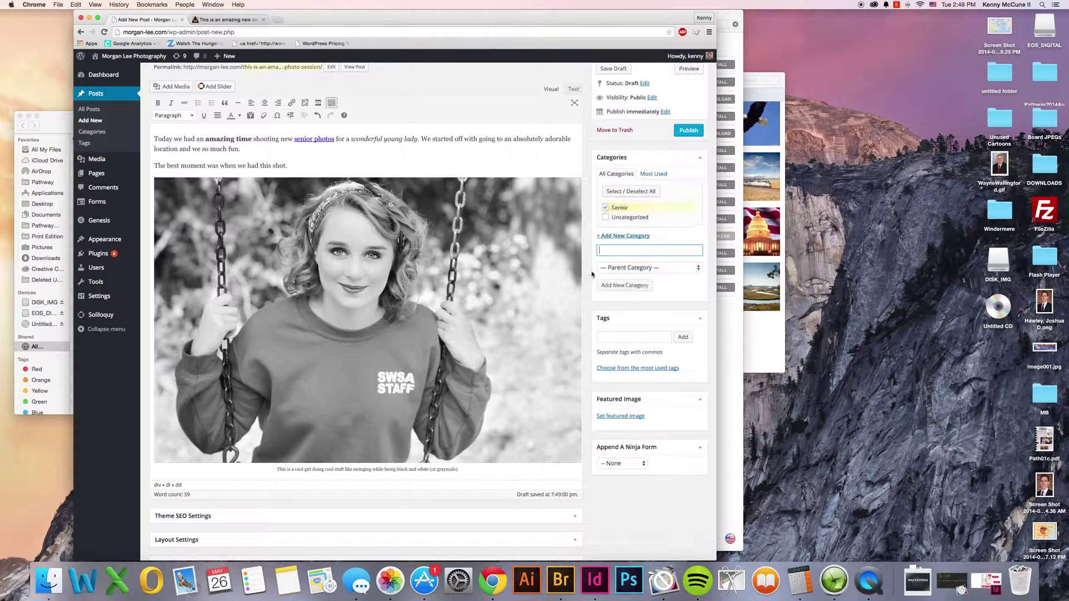
scroll(594, 290, "down", 3)
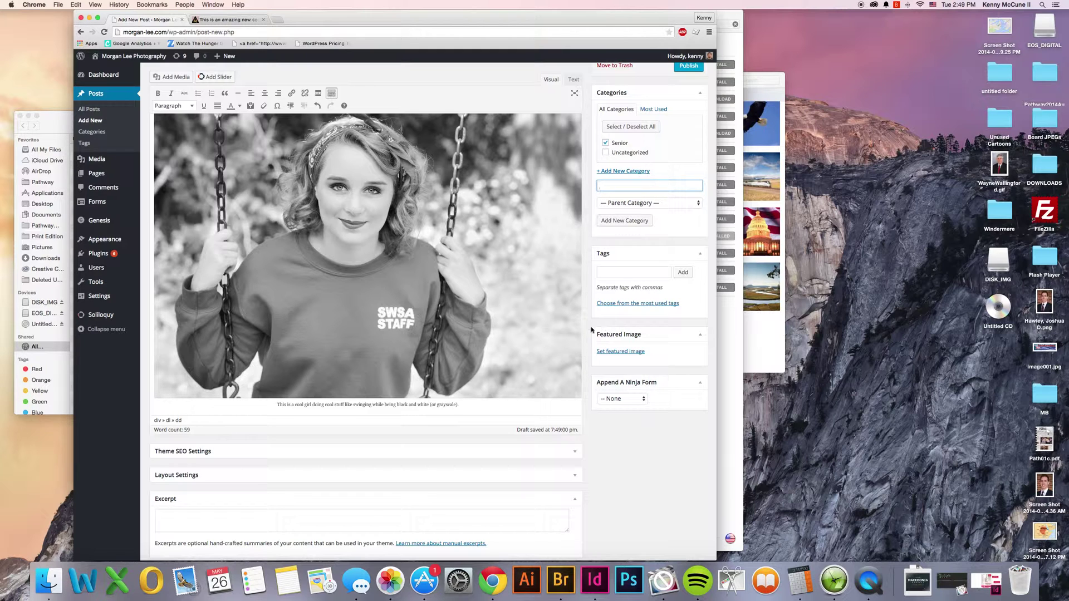
scroll(592, 330, "down", 3)
left_click(612, 323)
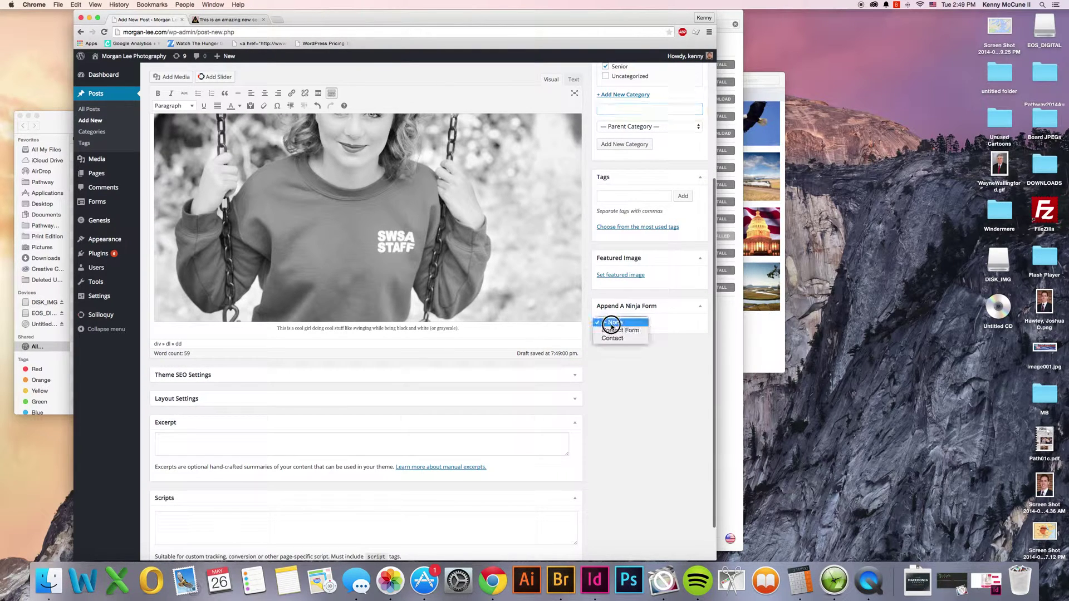
left_click(658, 345)
scroll(623, 346, "down", 2)
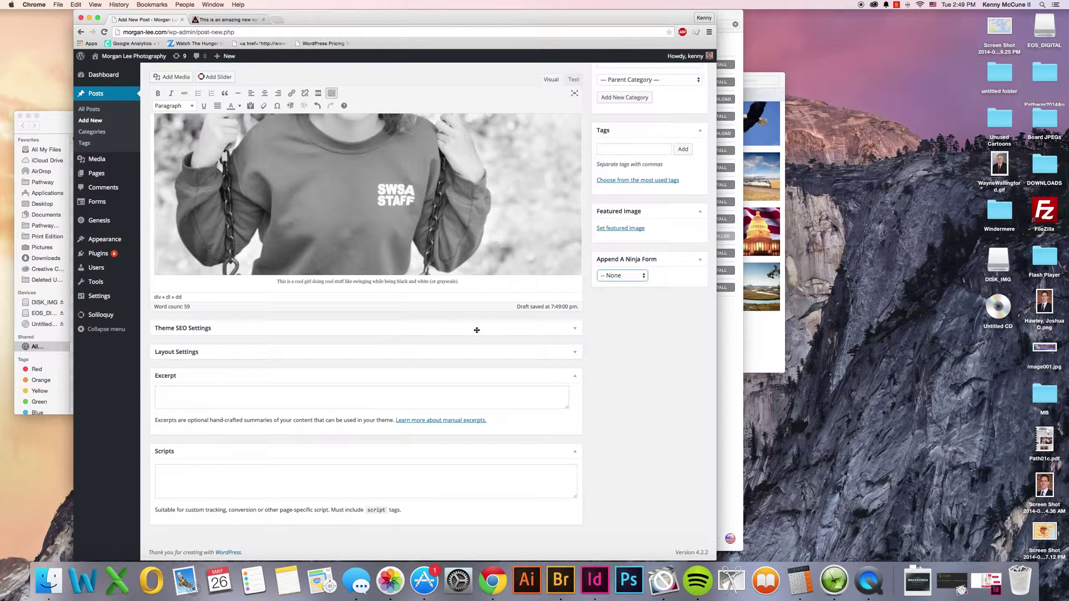
left_click(573, 331)
left_click(573, 331)
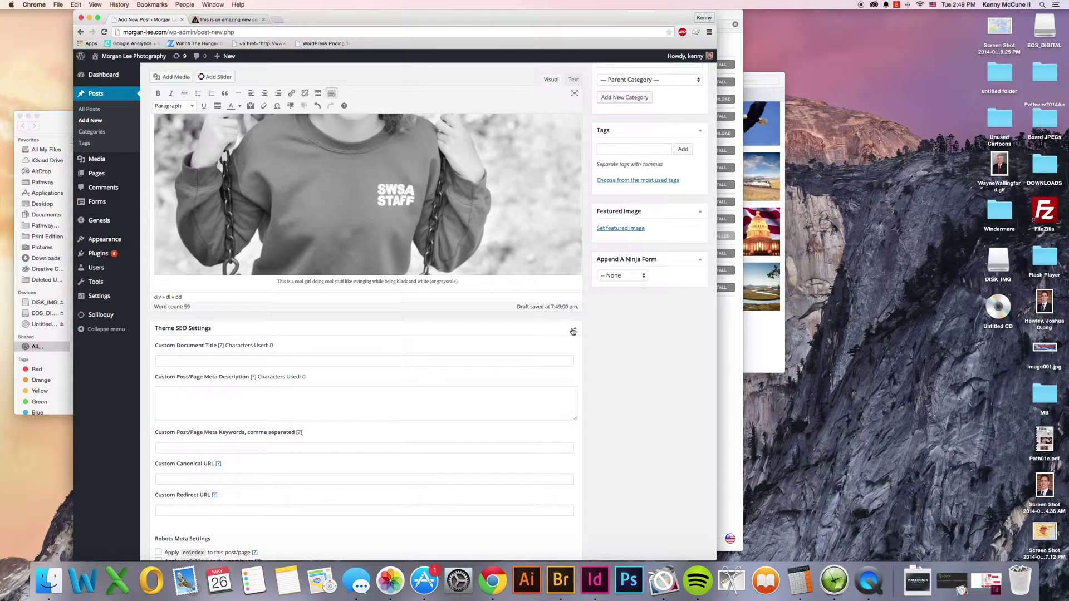
left_click(573, 331)
left_click(575, 354)
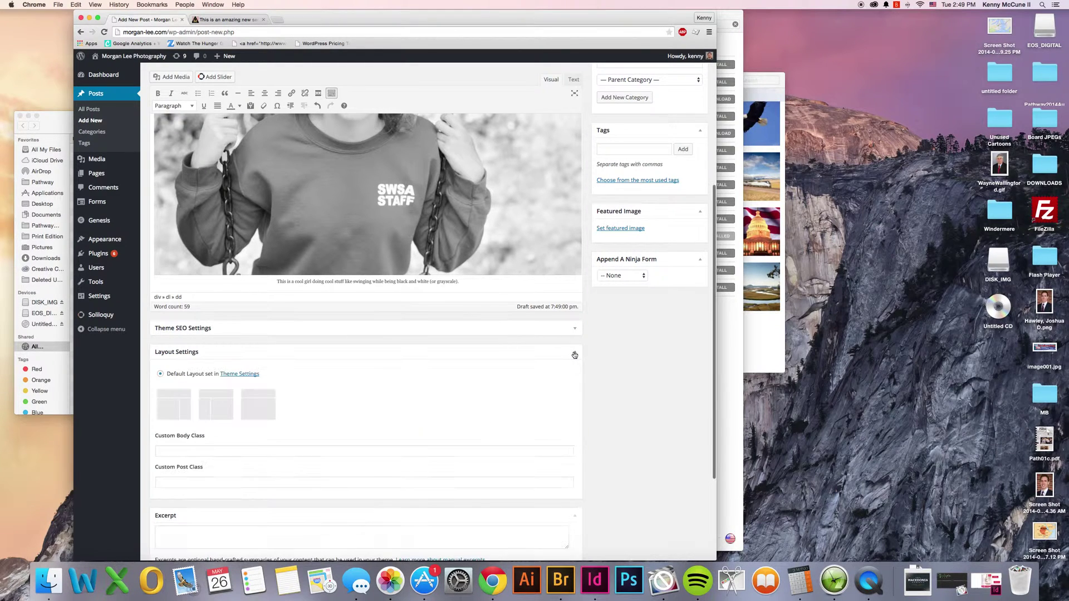
scroll(574, 354, "down", 2)
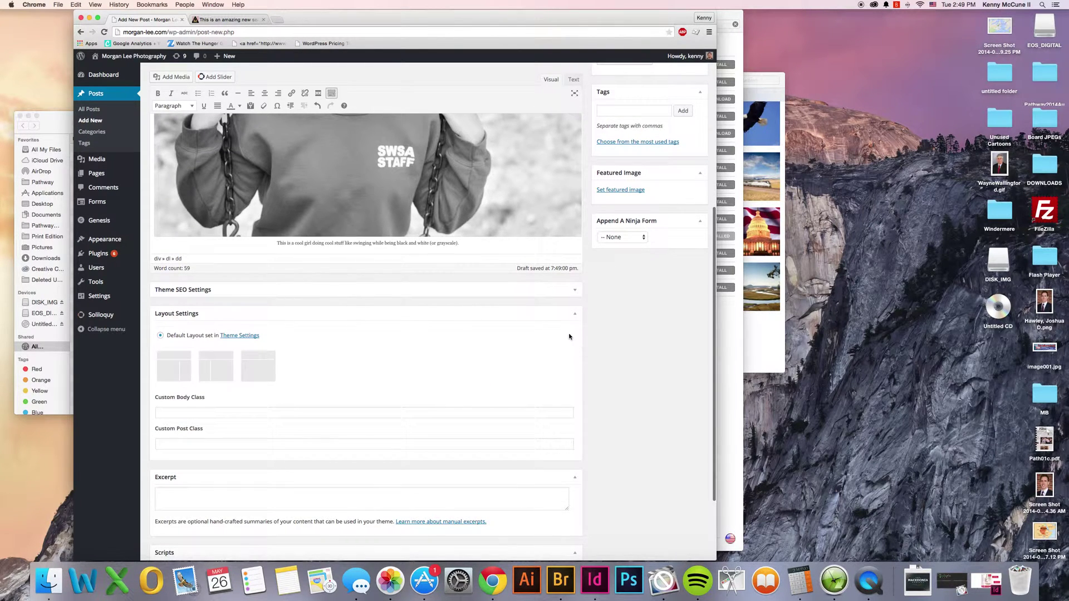
left_click(578, 313)
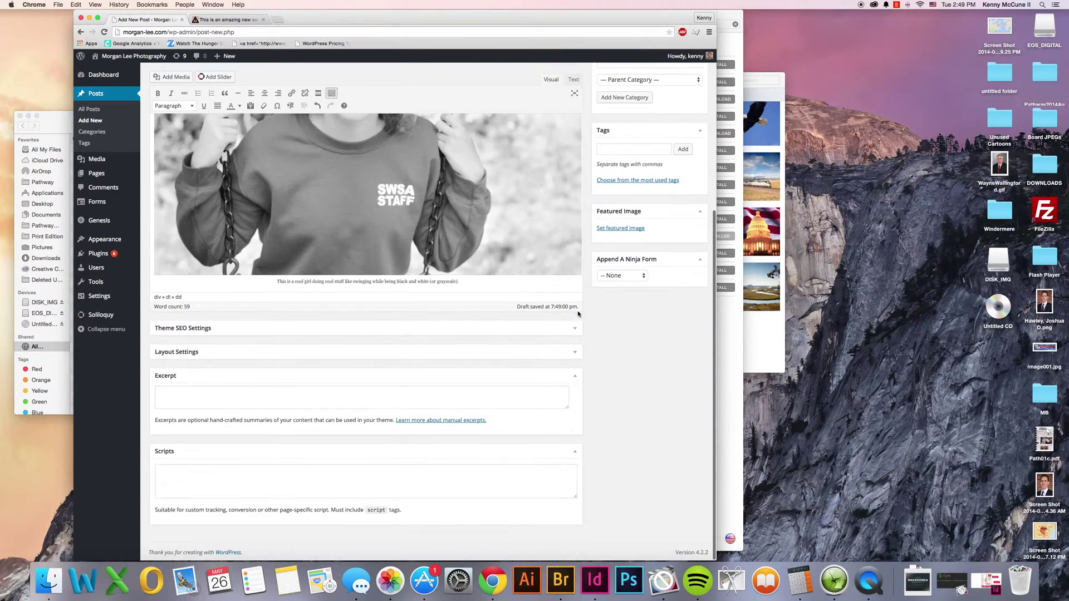
scroll(593, 352, "up", 10)
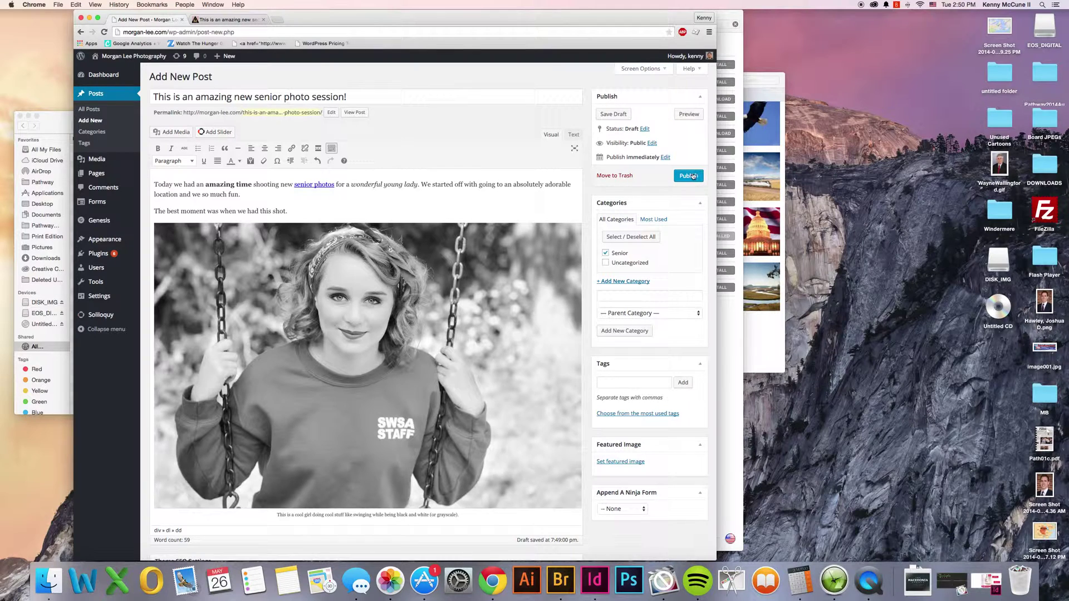
Step: Publish the post immediately and visit the live site
left_click(666, 157)
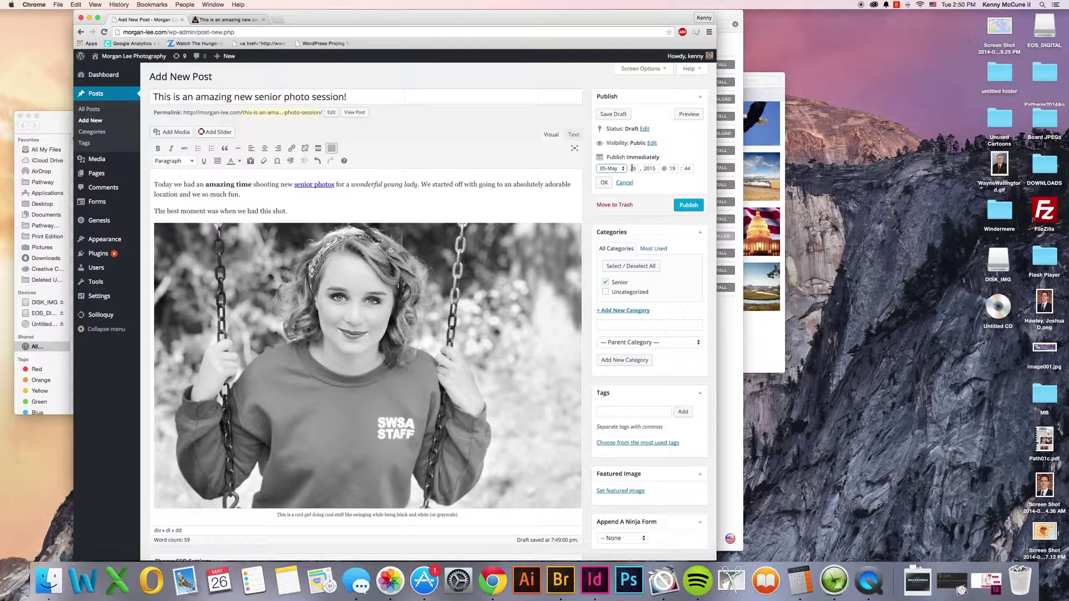
left_click(625, 182)
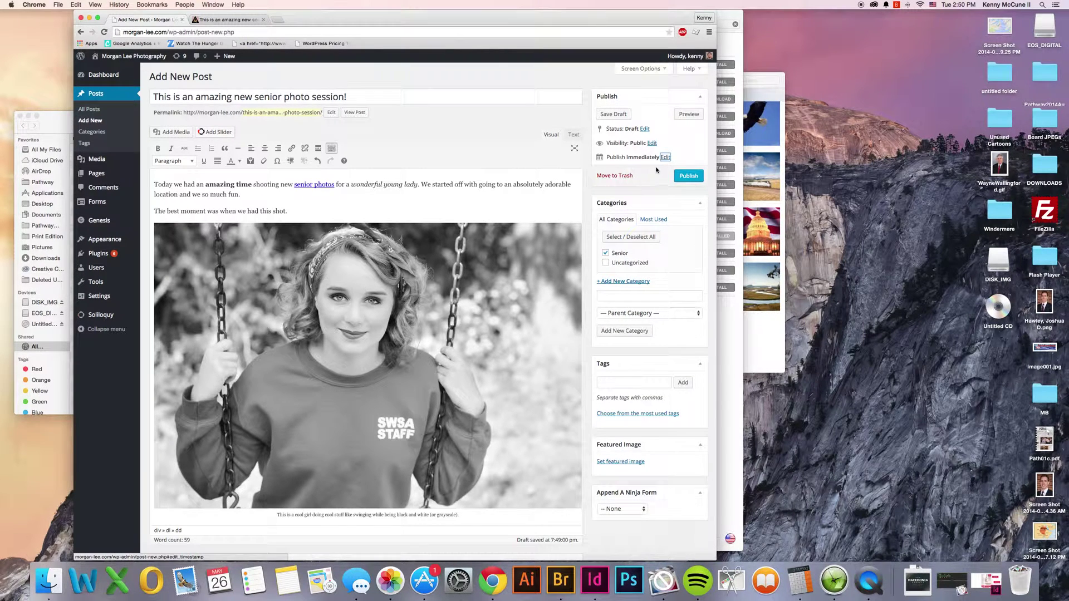
left_click(688, 175)
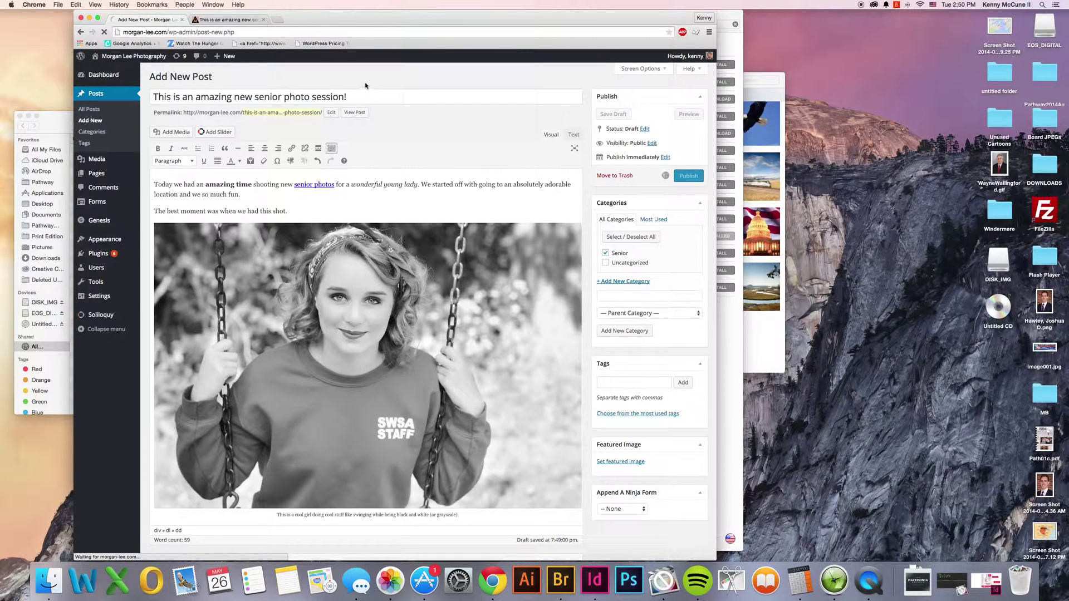
mouse_move(132, 71)
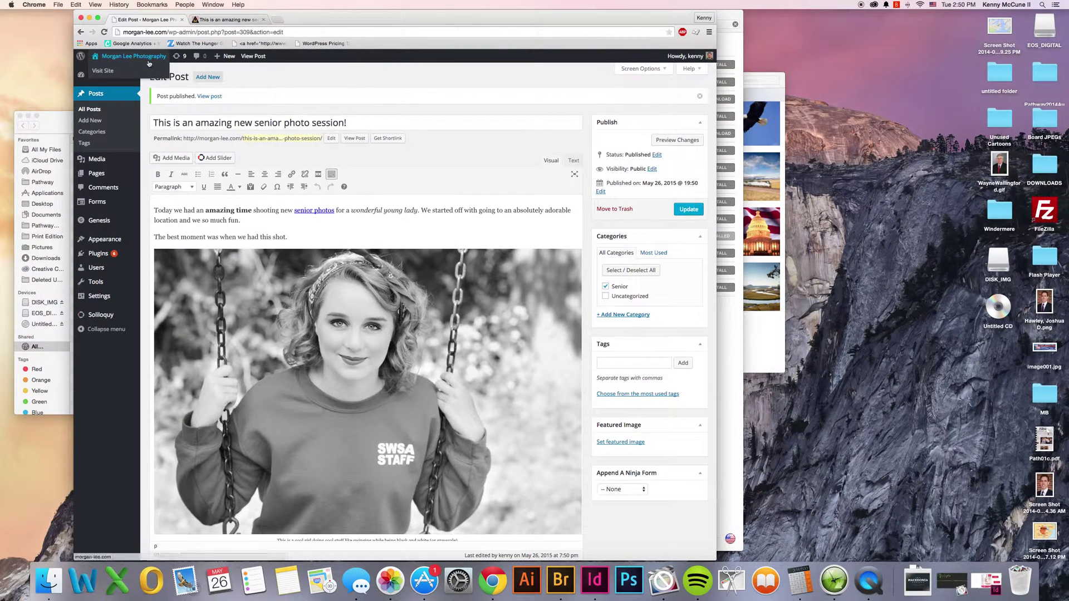
left_click(132, 71, "super")
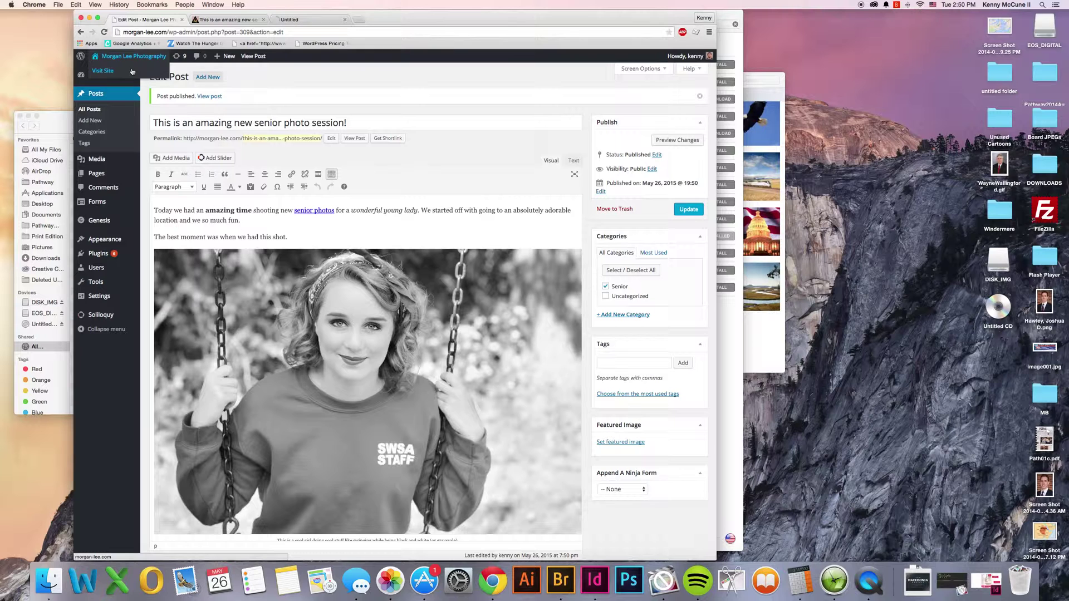
Step: Visit the live site's Blog page and scroll through the new senior photo session post
left_click(308, 20)
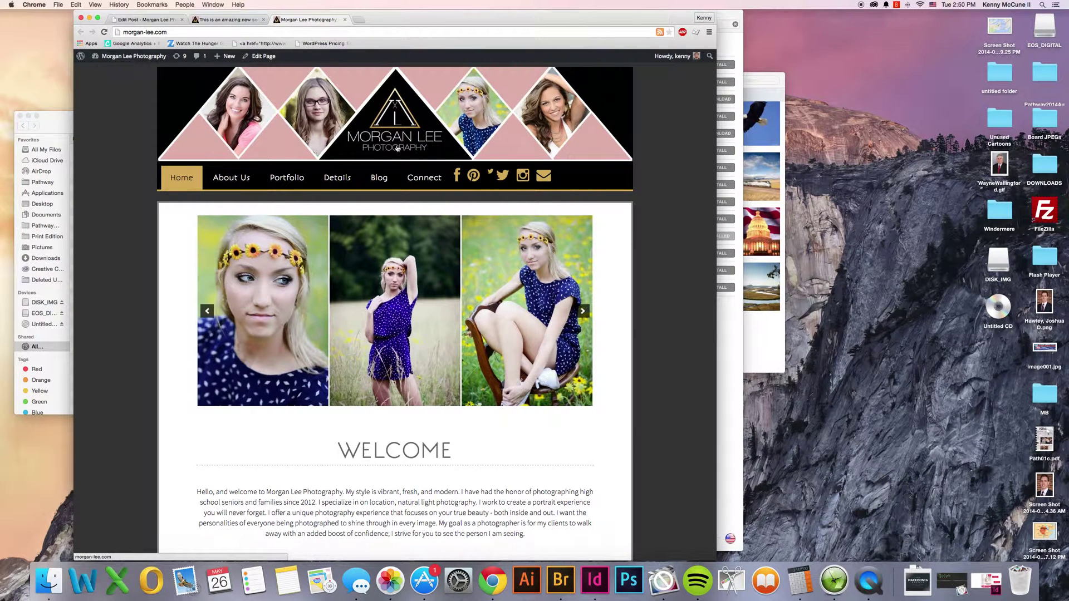
left_click(379, 177)
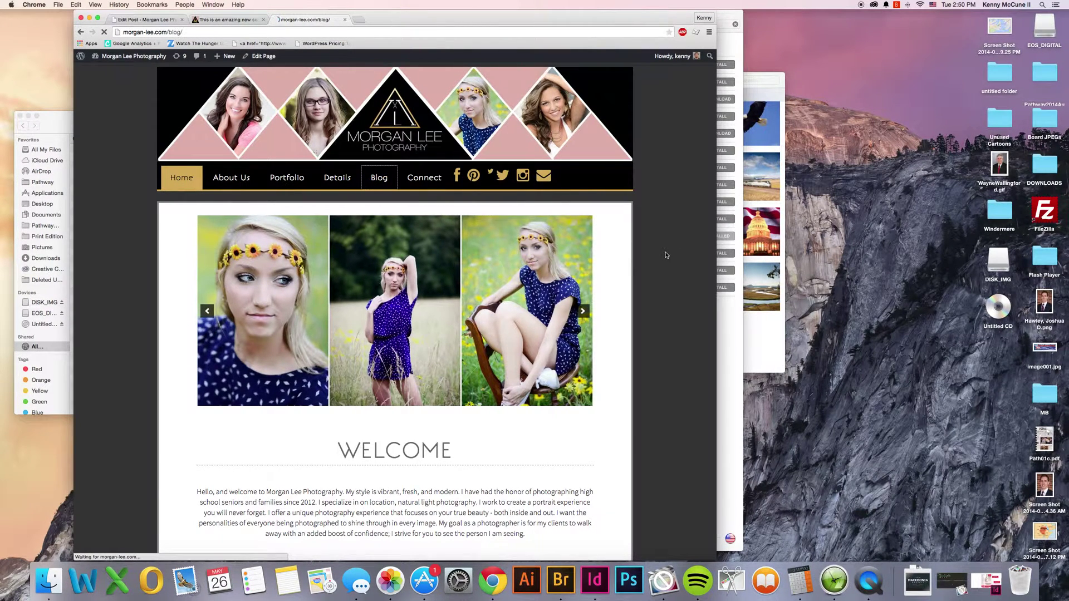
scroll(666, 255, "down", 5)
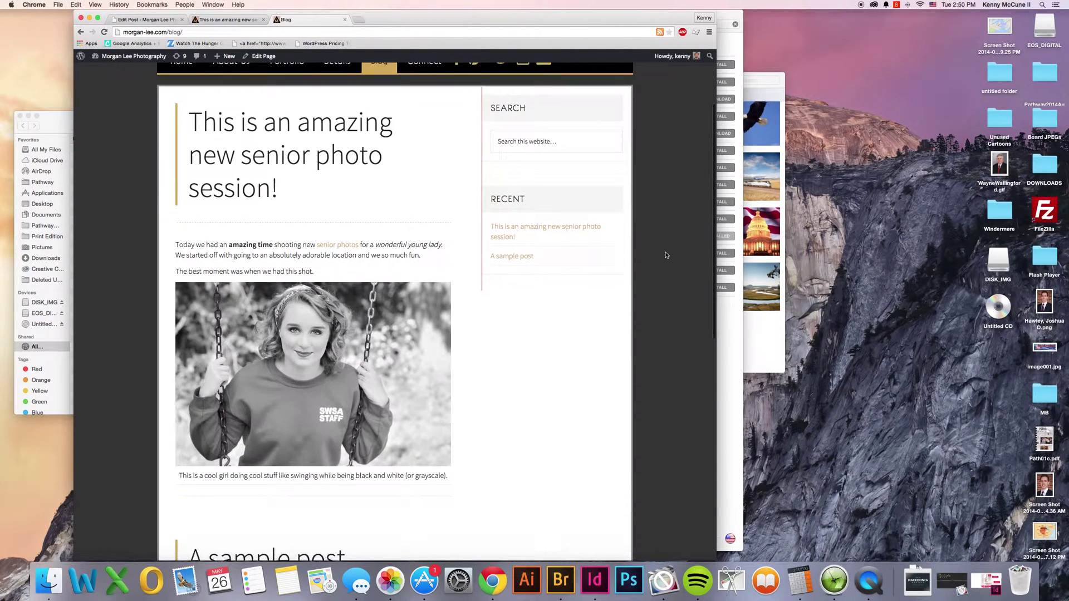
scroll(665, 255, "down", 2)
mouse_move(375, 311)
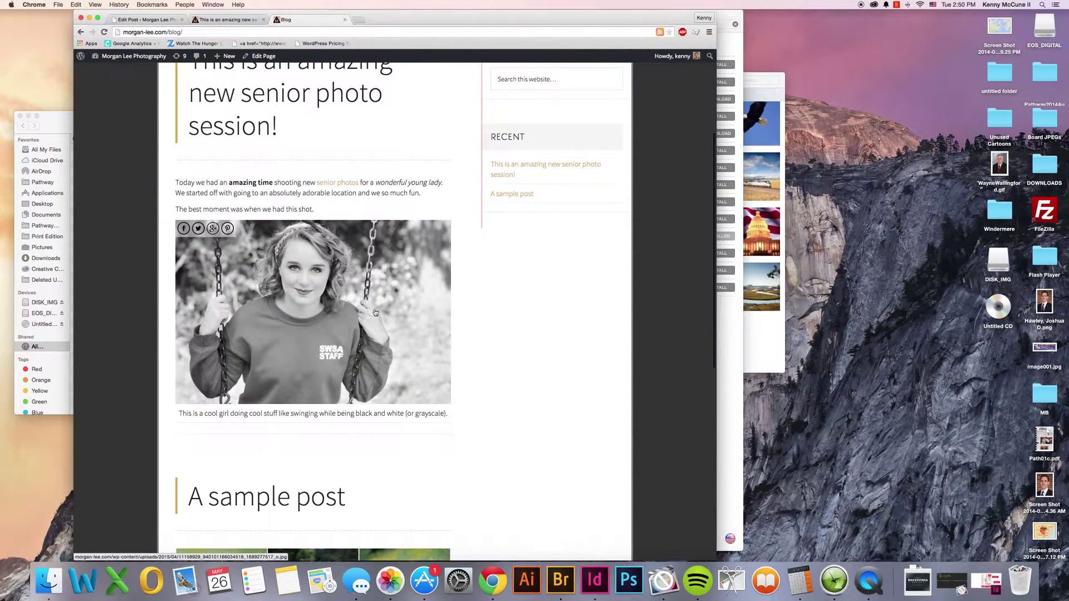
scroll(329, 278, "down", 12)
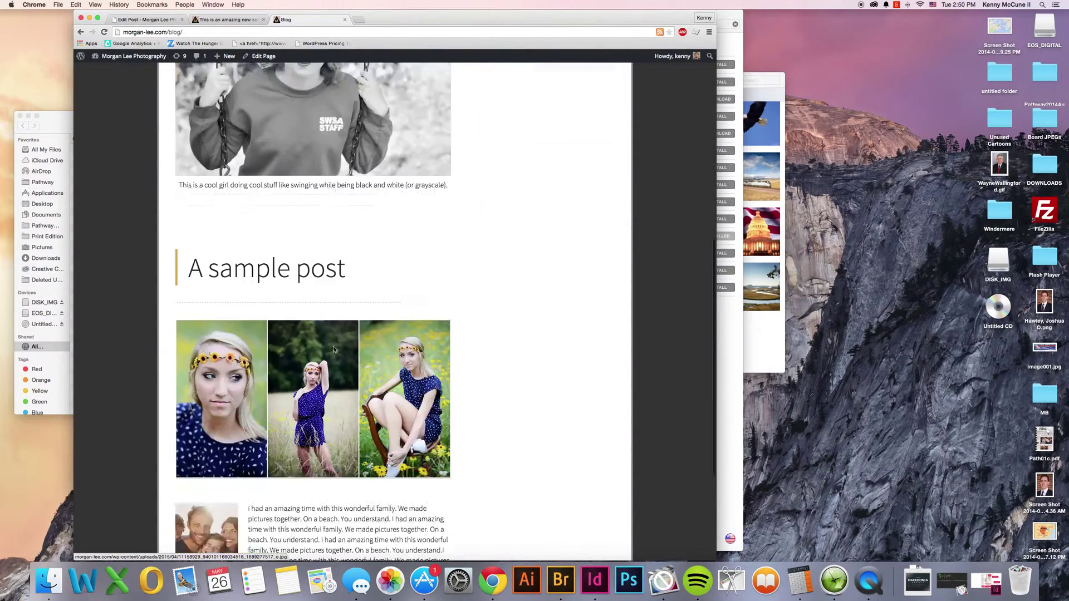
scroll(335, 349, "up", 5)
scroll(335, 349, "up", 8)
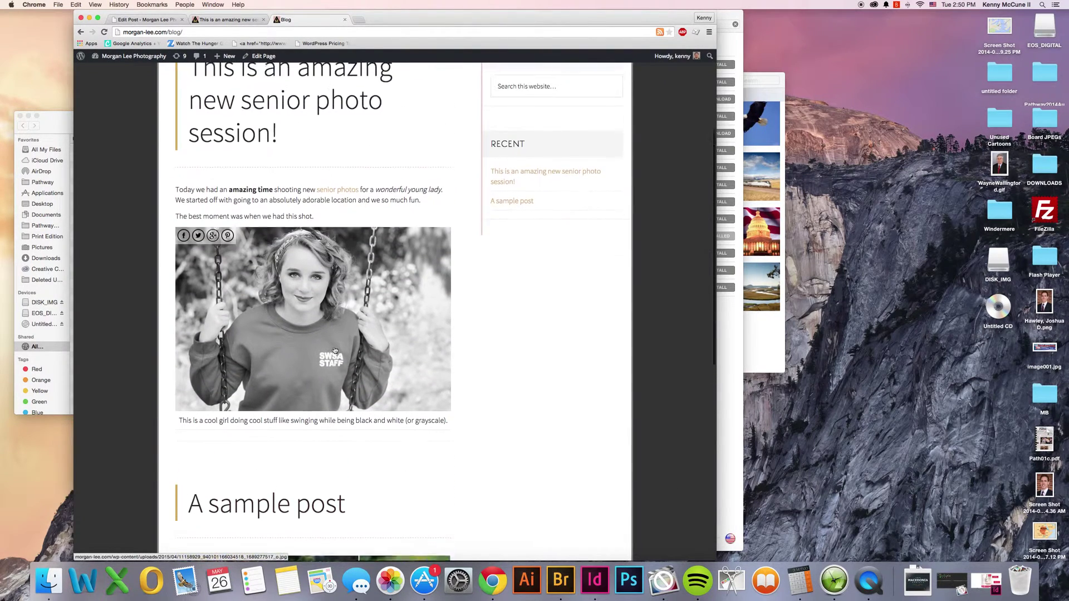
left_click(158, 20)
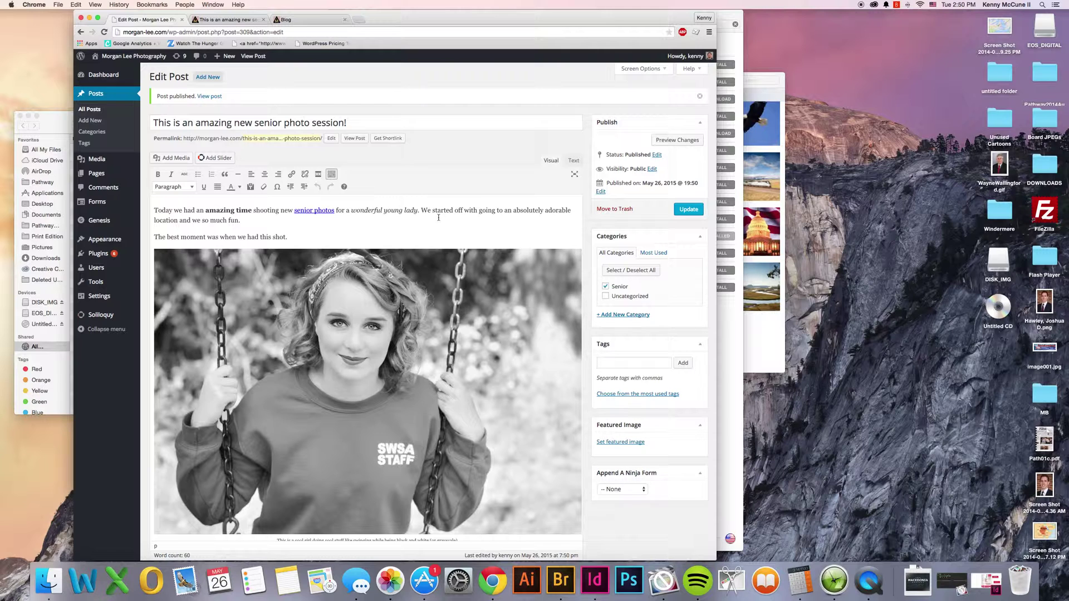
Step: Insert a read-more break right after 'lady.' and update the published post
left_click(420, 210)
left_click(421, 210)
left_click(316, 177)
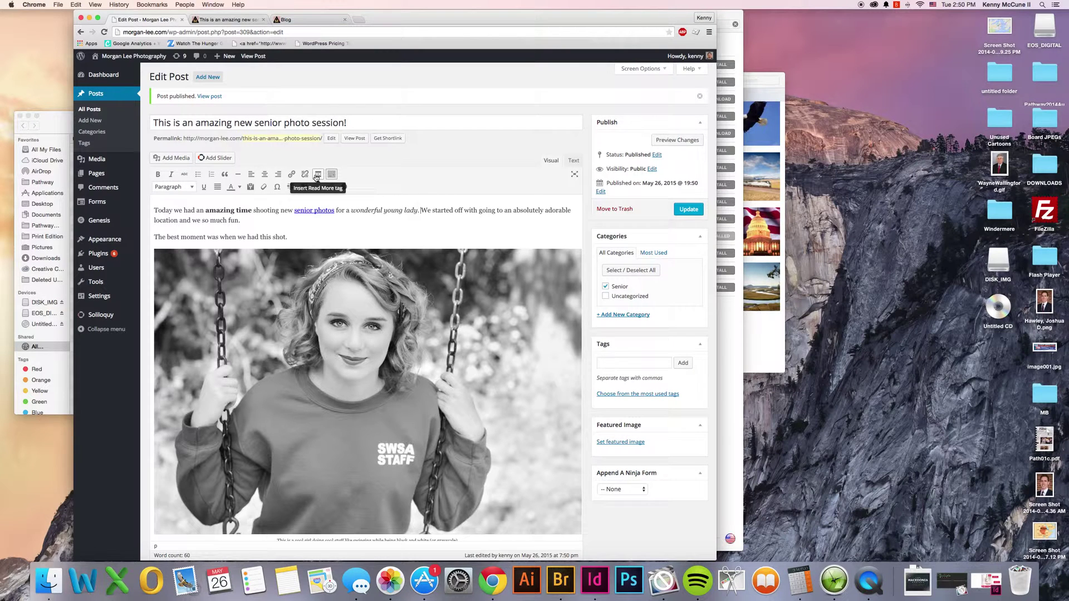
left_click(316, 177)
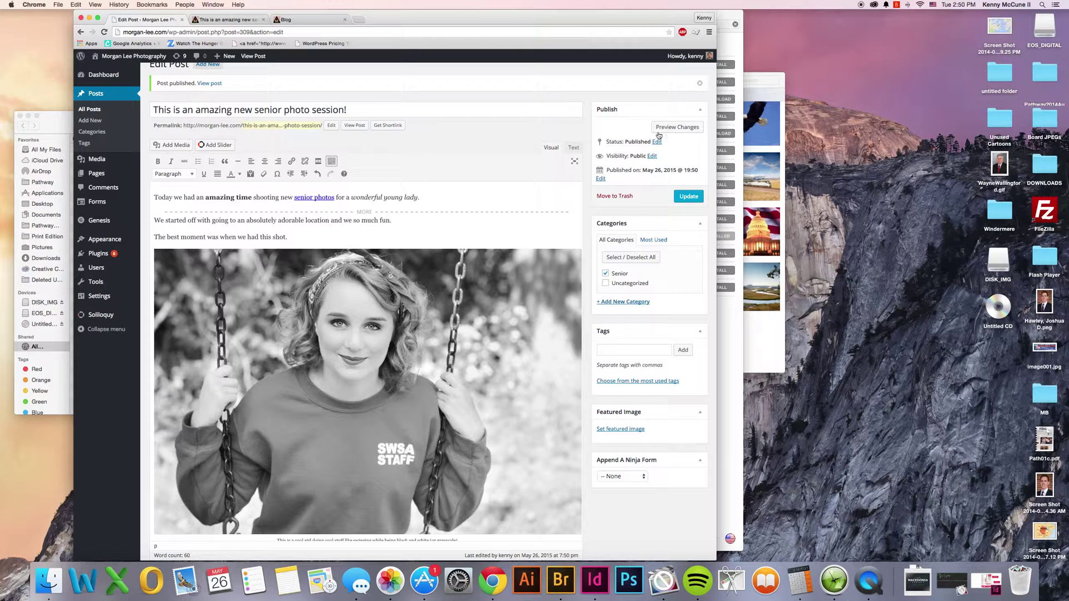
left_click(689, 196)
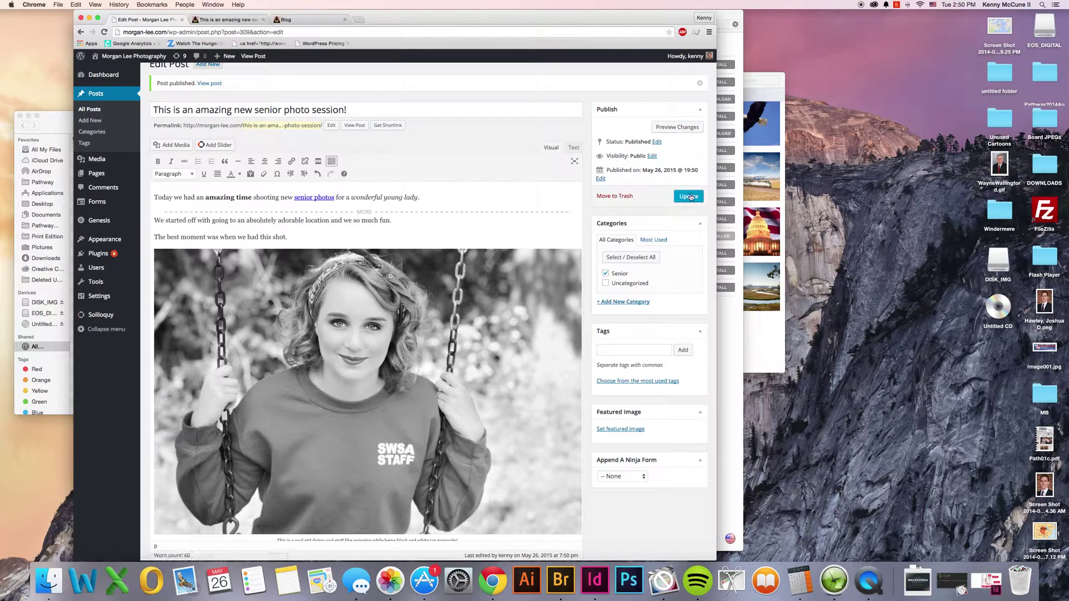
left_click(287, 20)
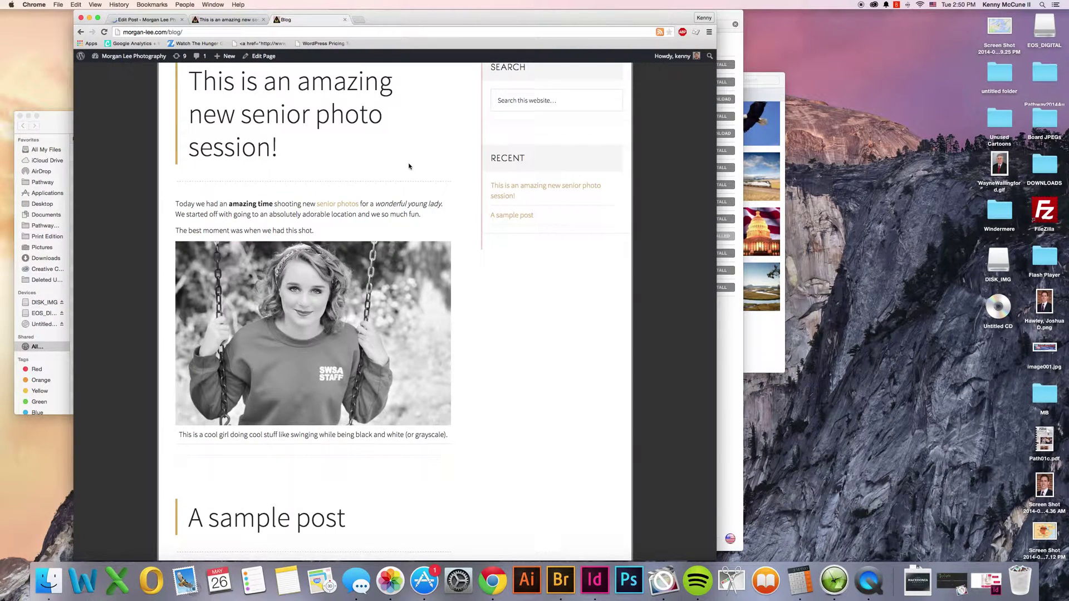
Step: Reload the blog to see only the opening sentence, then follow [Read more…] to the full post
left_click(104, 33)
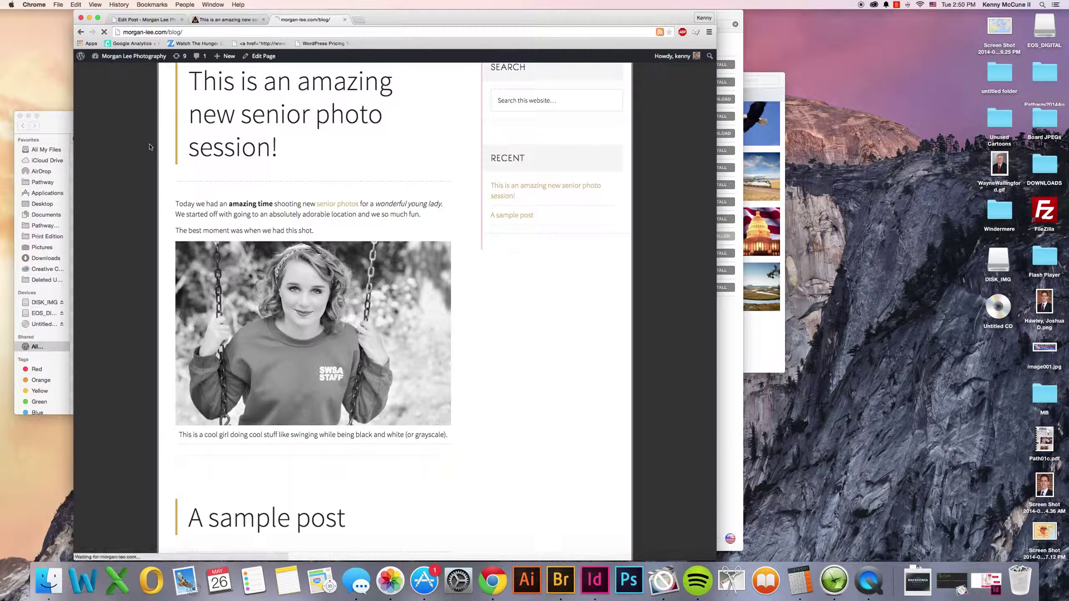
scroll(144, 177, "up", 3)
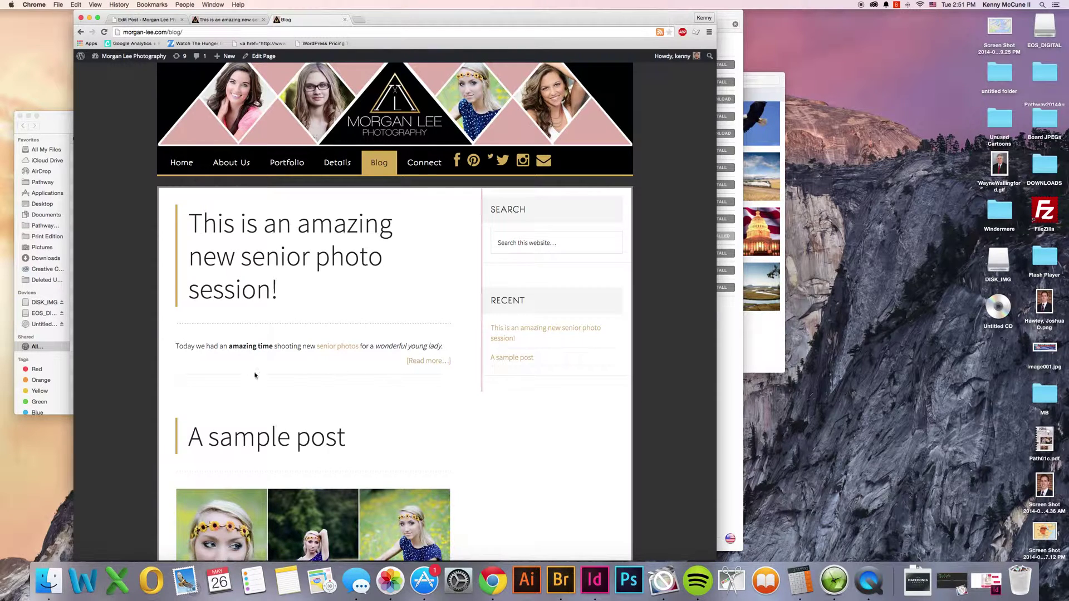
left_click(425, 362)
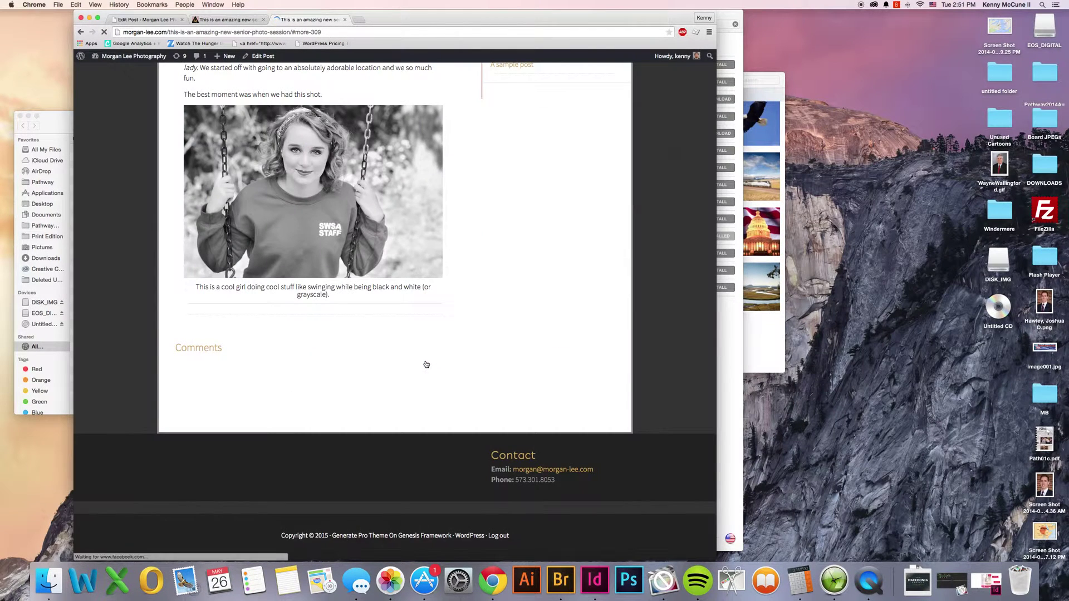
scroll(456, 371, "up", 1)
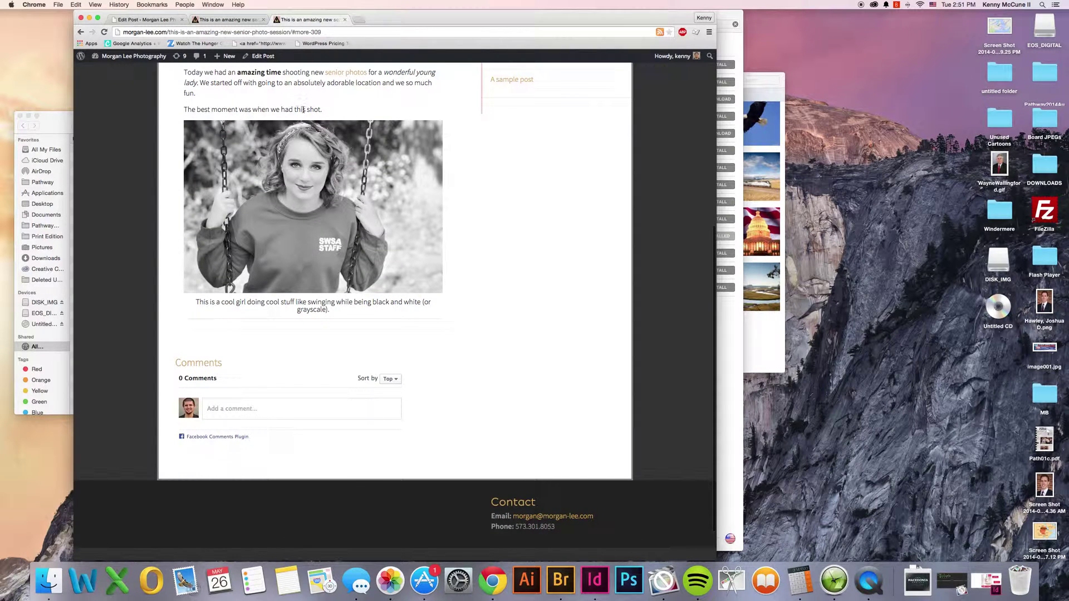
scroll(494, 255, "down", 2)
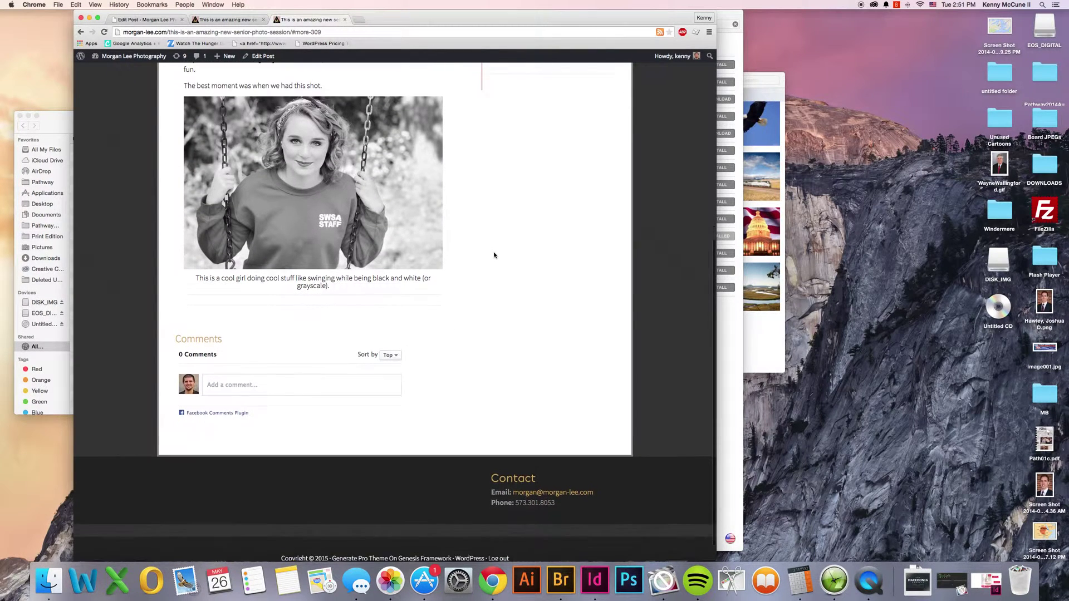
Step: Post the comment 'This is the coolest swinging girl photo that I have ever seen!'
left_click(323, 372)
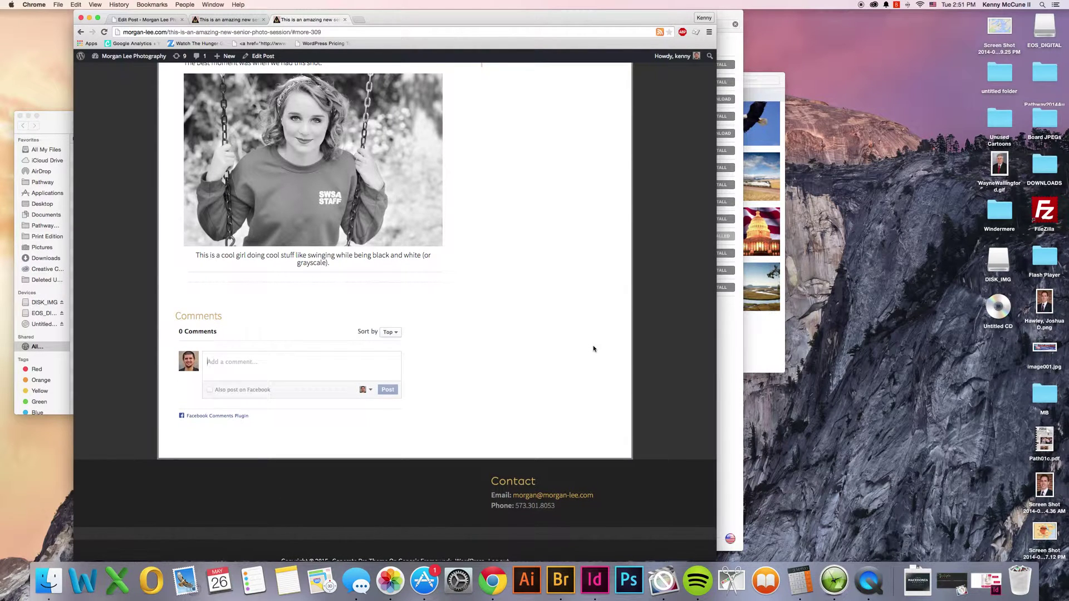
type("This is the coolest swinging girl photo that I have ever seen!")
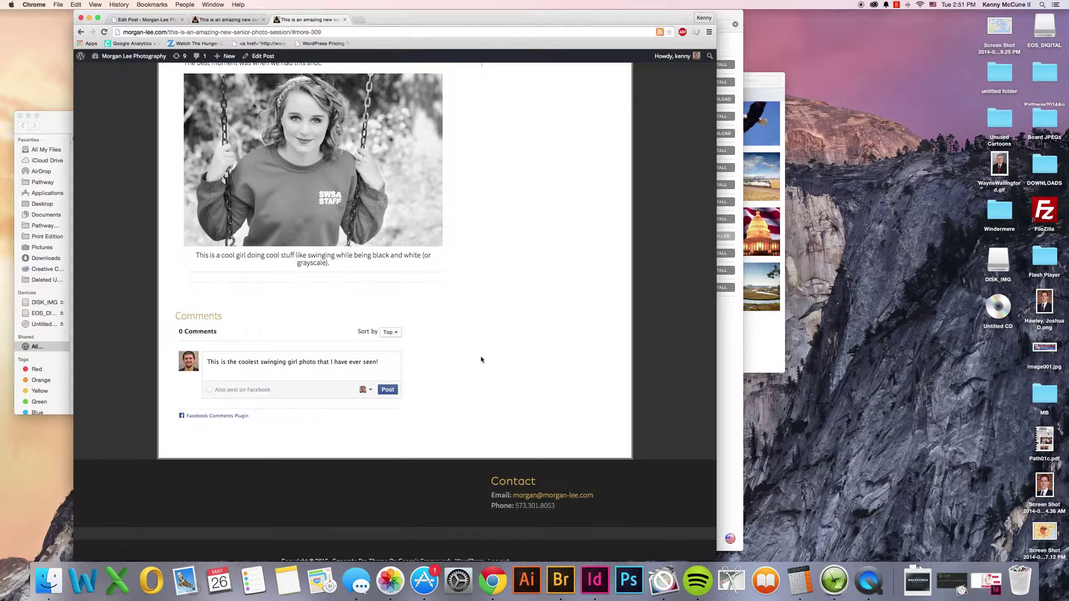
left_click(391, 392)
left_click(392, 392)
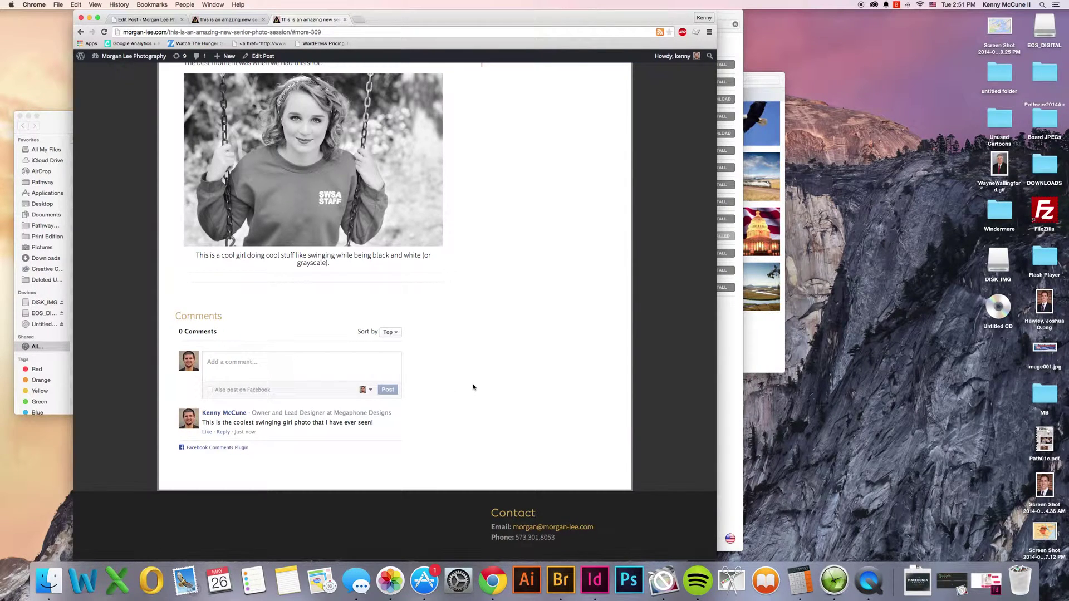
Step: Delete the swinging-photo comment from its options menu and confirm, then return to Edit Post
scroll(452, 376, "up", 5)
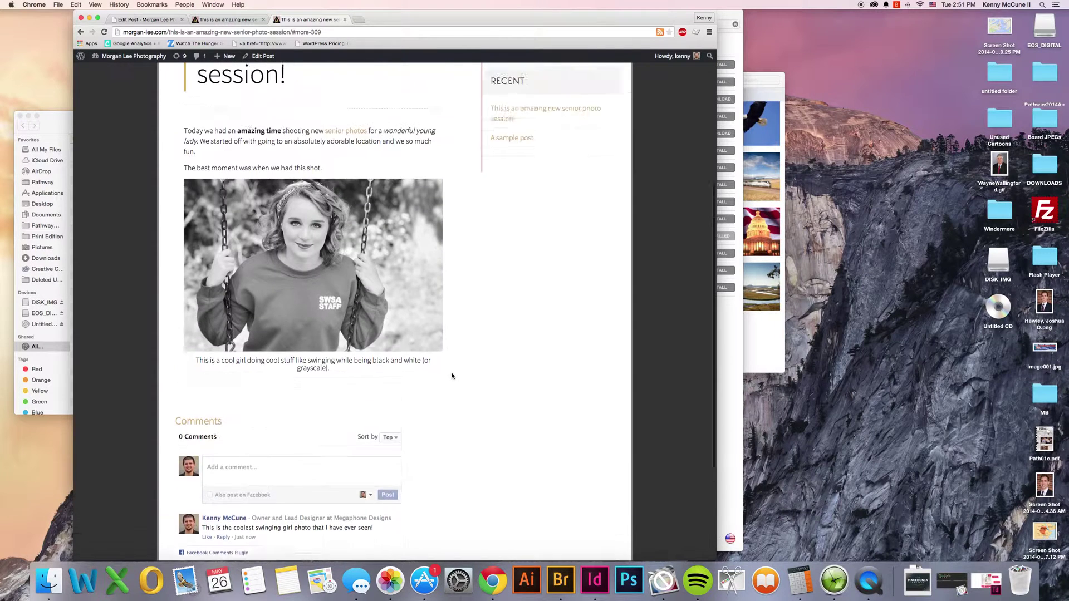
scroll(415, 373, "down", 8)
left_click(398, 357)
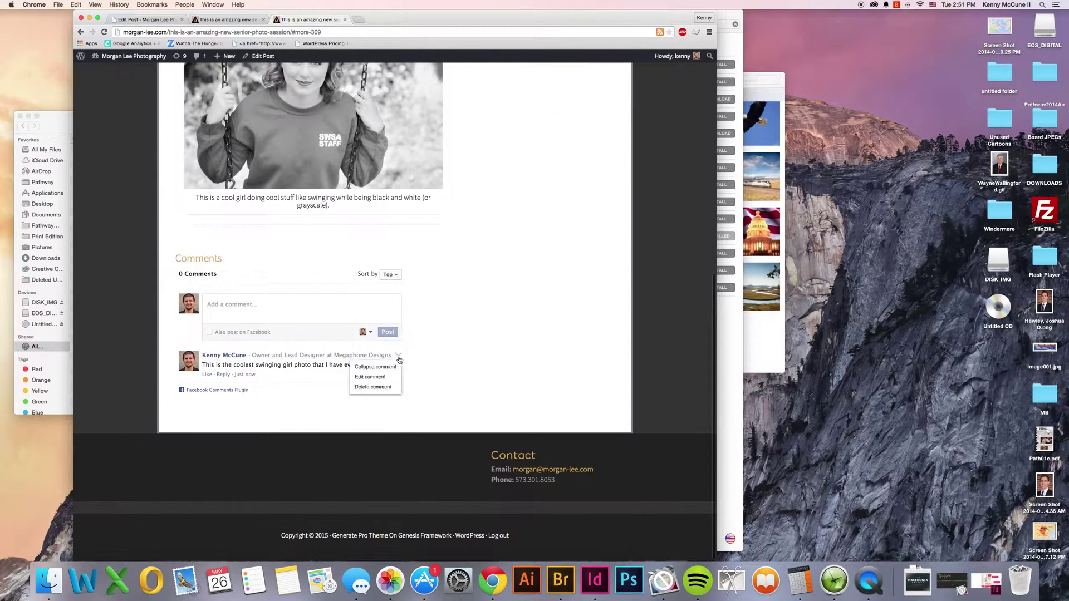
left_click(382, 387)
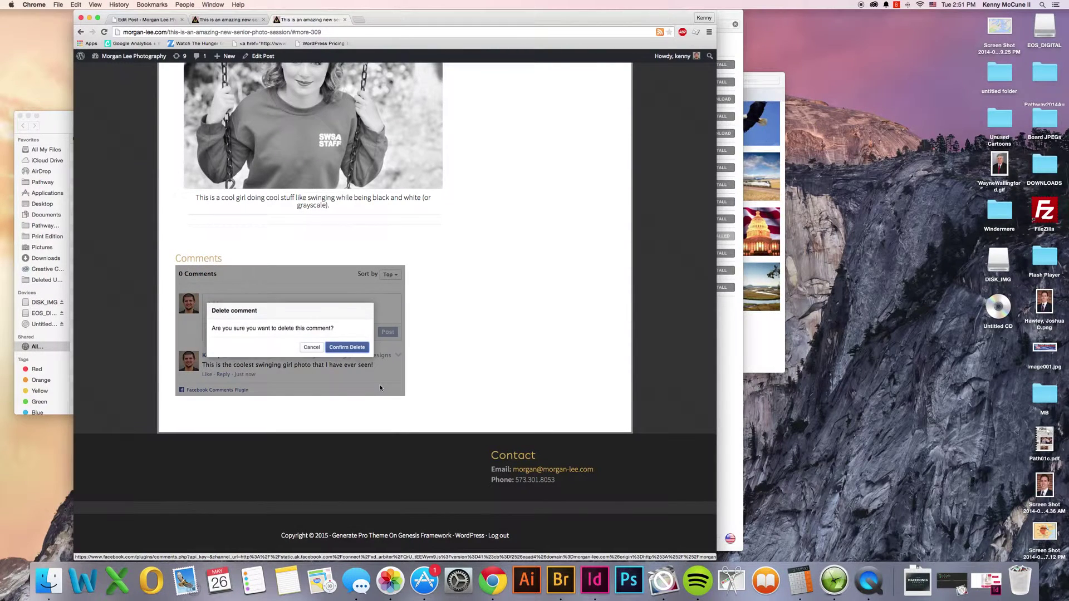
left_click(362, 345)
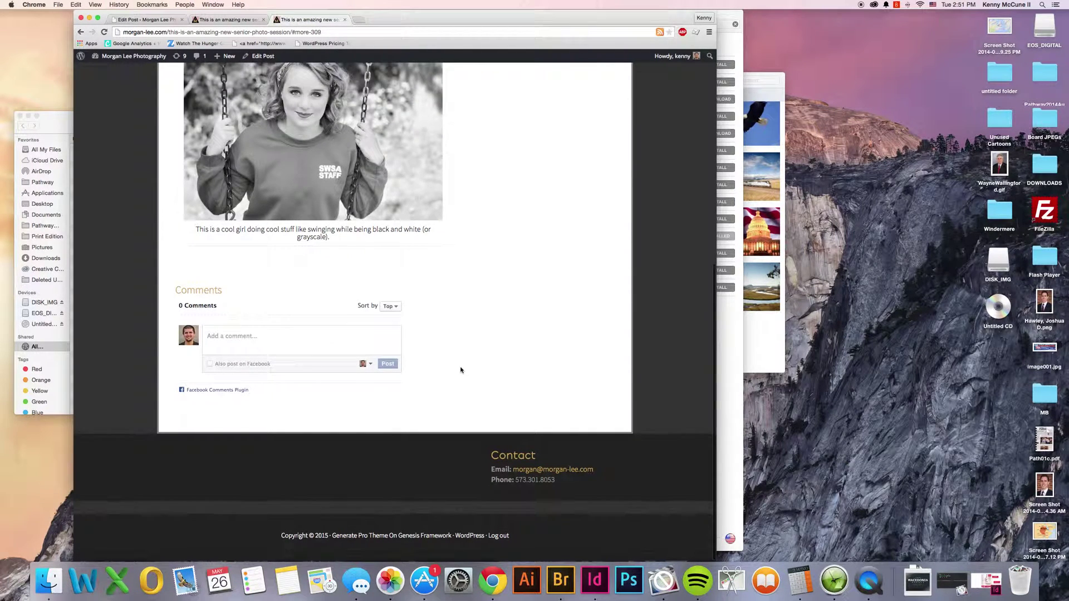
scroll(468, 374, "up", 5)
scroll(468, 375, "up", 3)
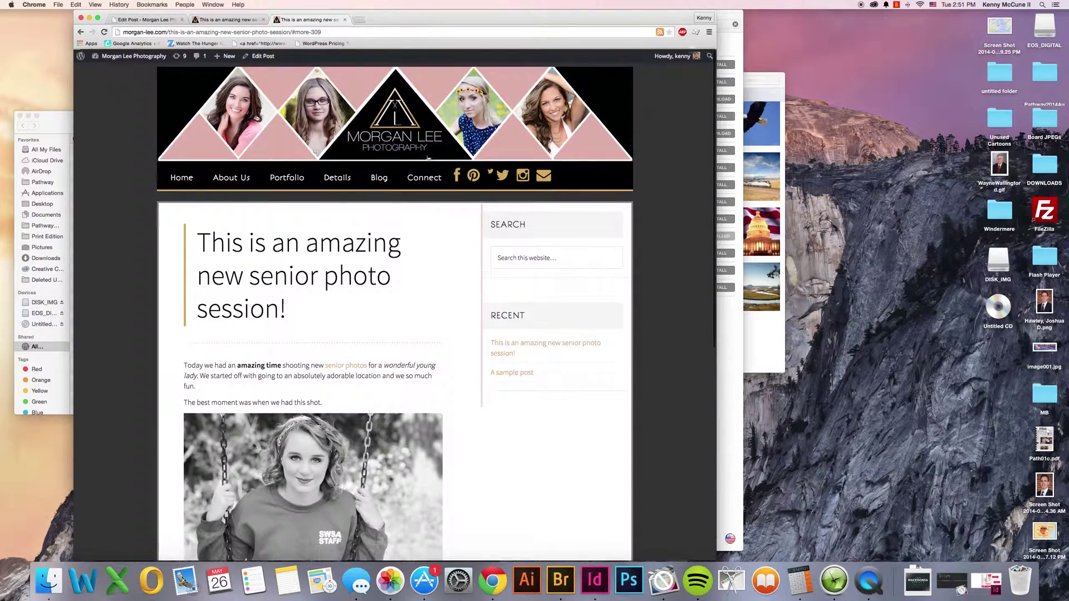
scroll(444, 210, "down", 10)
scroll(444, 210, "up", 6)
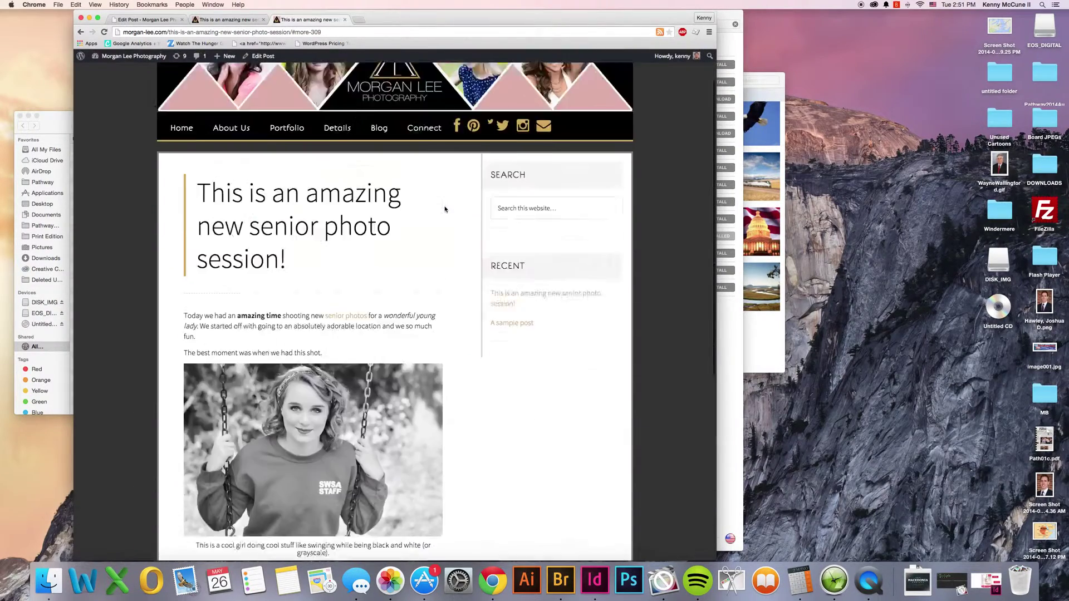
left_click(166, 21)
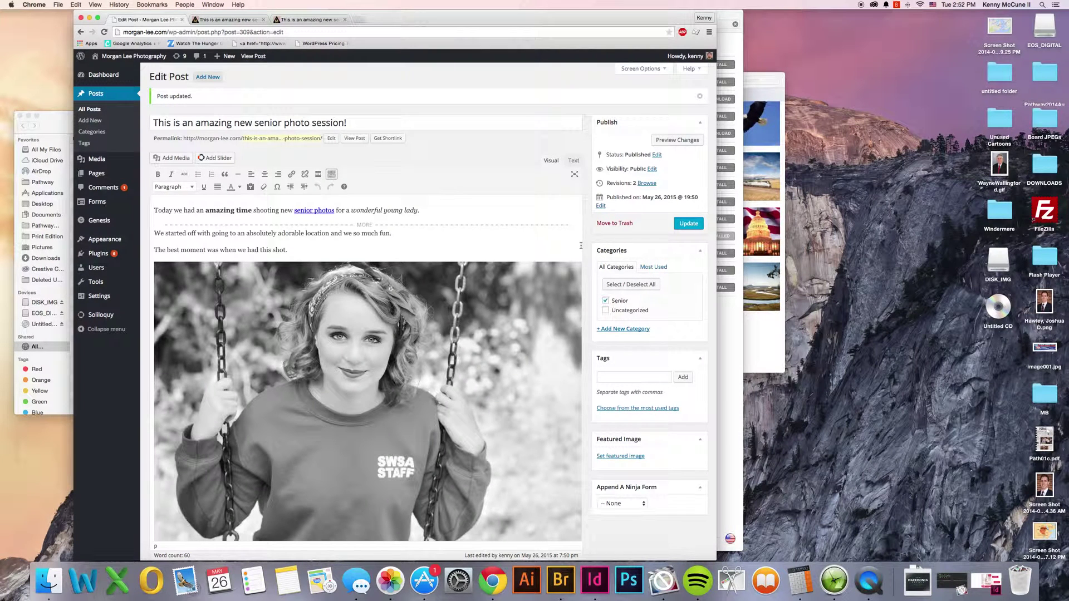
scroll(580, 246, "down", 3)
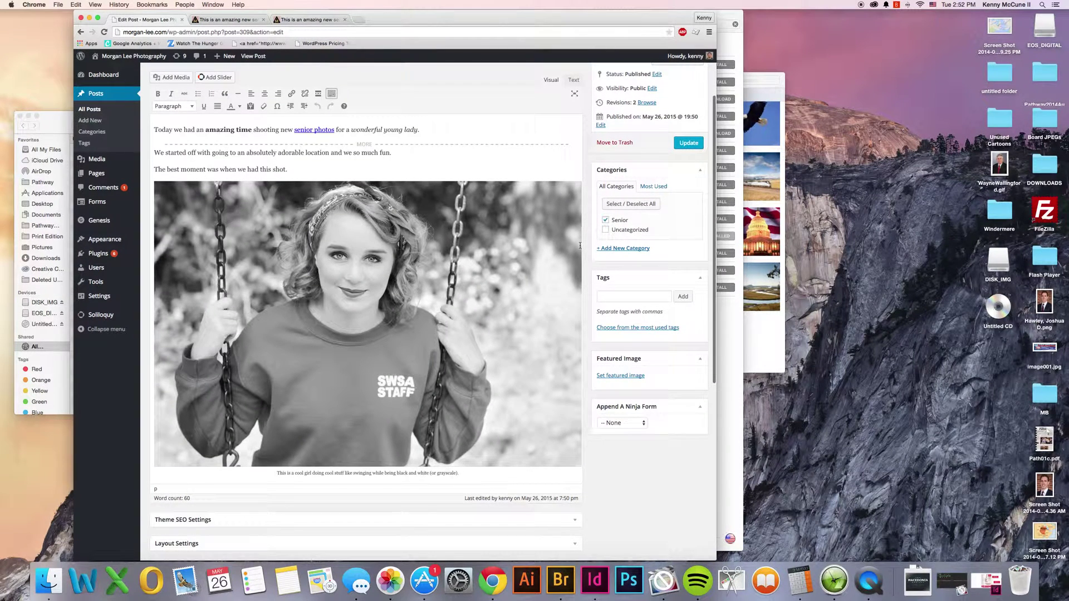